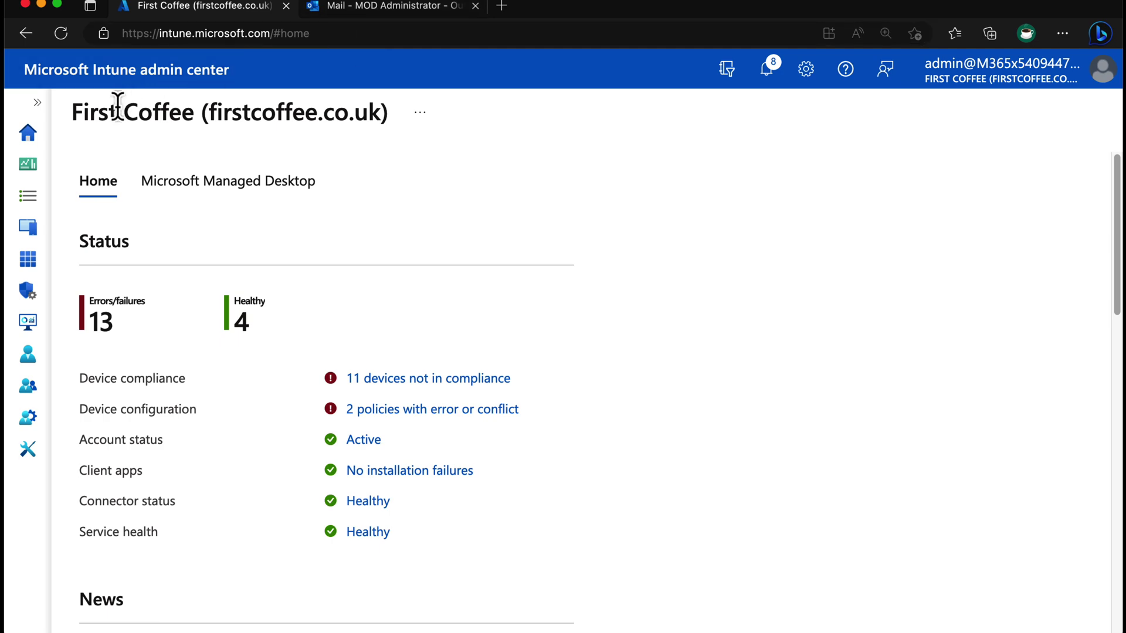
- Go to Endpoint security > Endpoint Privilege Management policies
{"action": "left_click", "coordinate": [44, 108]}
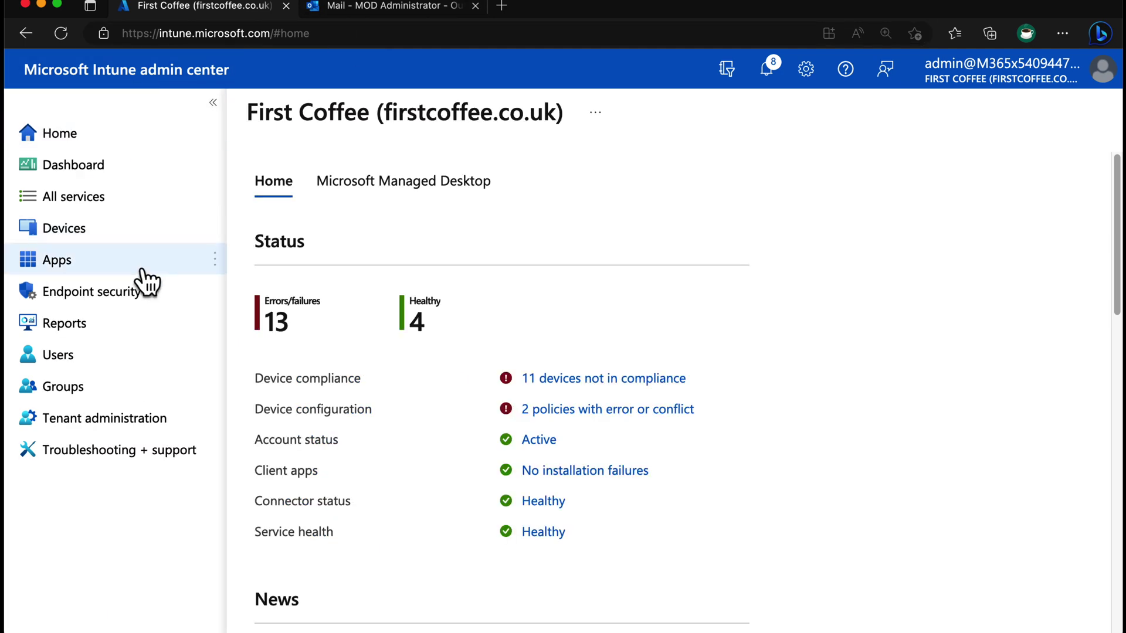
{"action": "left_click", "coordinate": [132, 296]}
{"action": "left_click", "coordinate": [431, 530]}
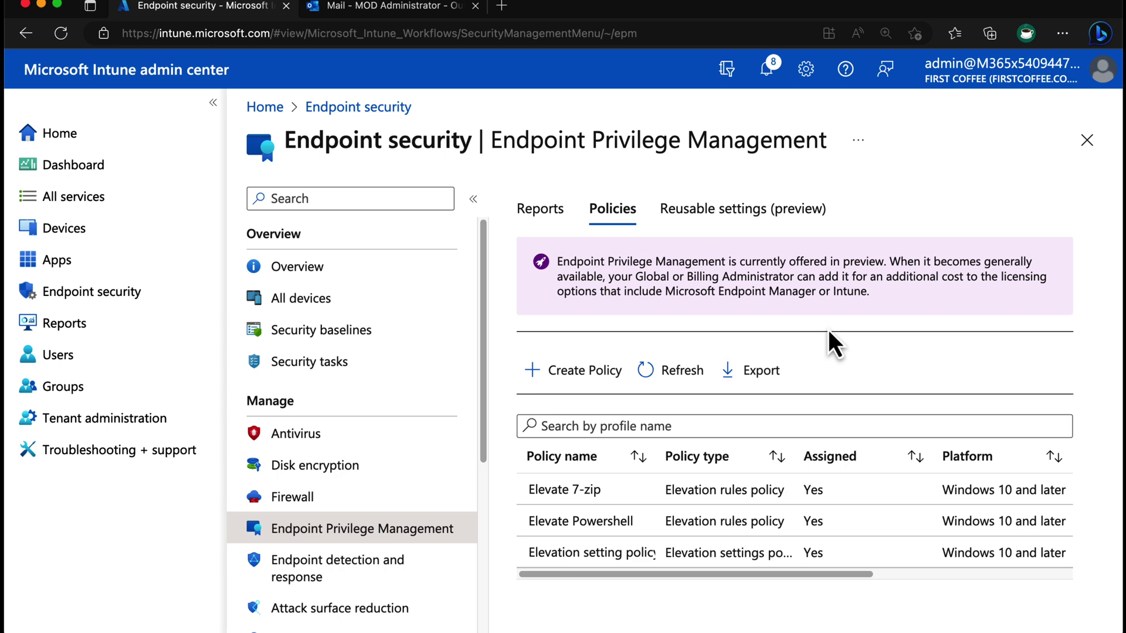
{"action": "left_click", "coordinate": [212, 103]}
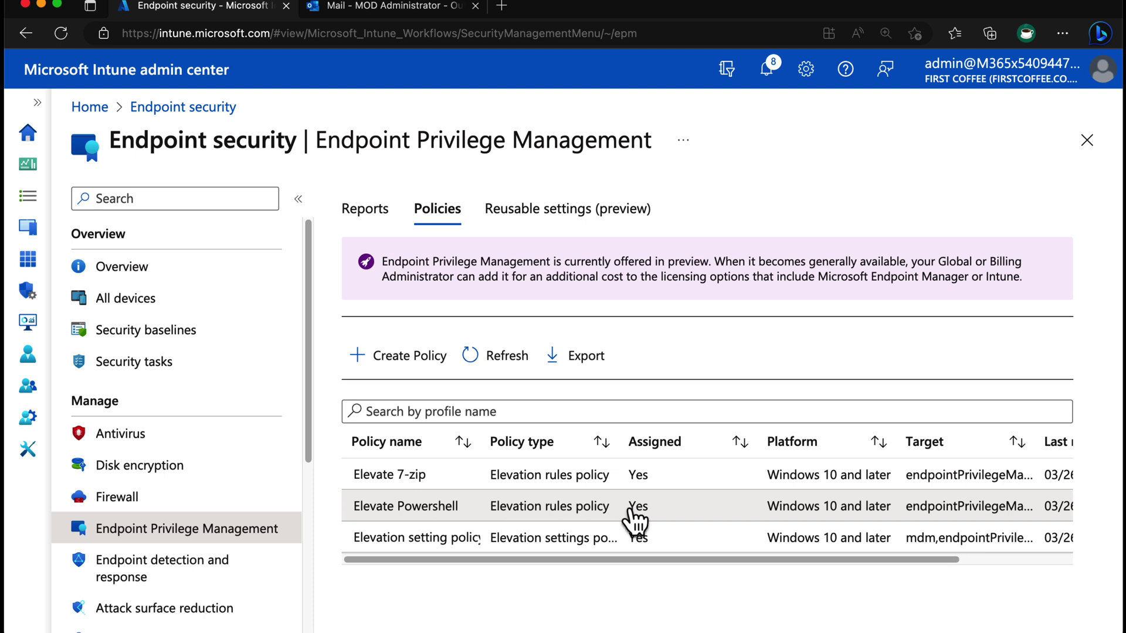
- Open the Elevation setting policy and expand its client settings, showing Deny all requests as default
{"action": "left_click", "coordinate": [475, 539]}
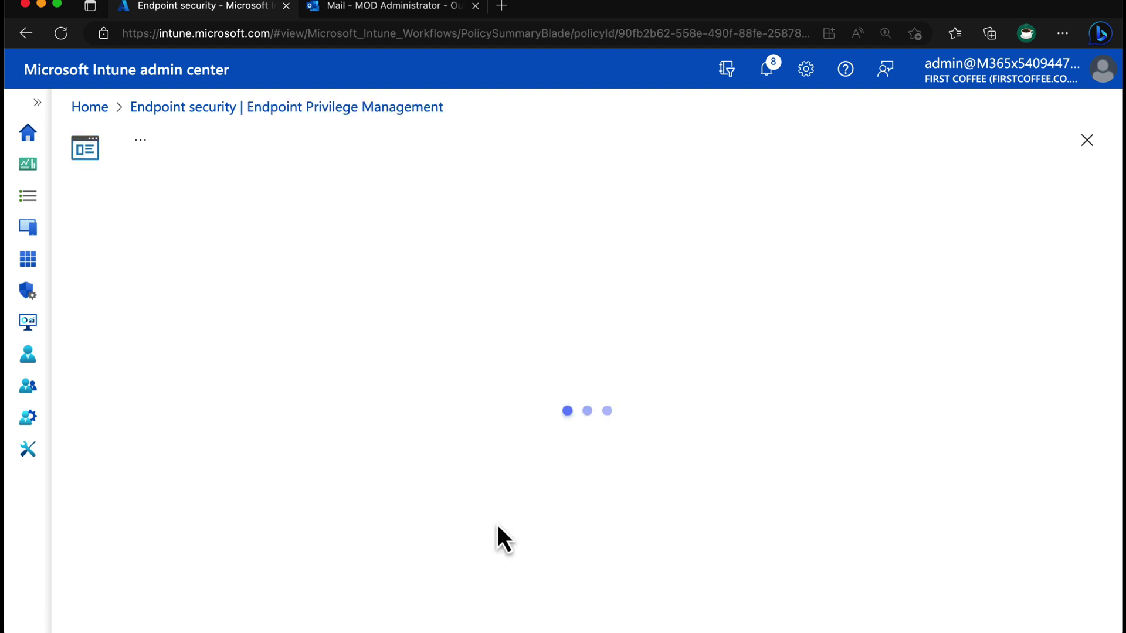
{"action": "scroll", "coordinate": [410, 524], "scroll_direction": "down", "scroll_amount": 5}
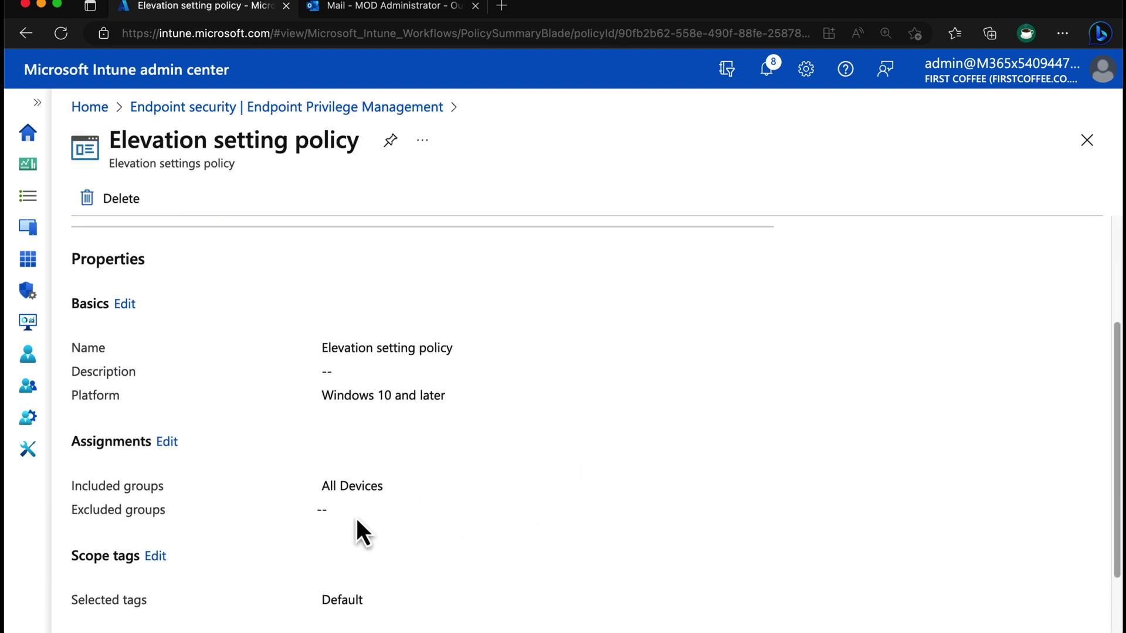
{"action": "left_click", "coordinate": [128, 610]}
{"action": "scroll", "coordinate": [411, 536], "scroll_direction": "down", "scroll_amount": 4}
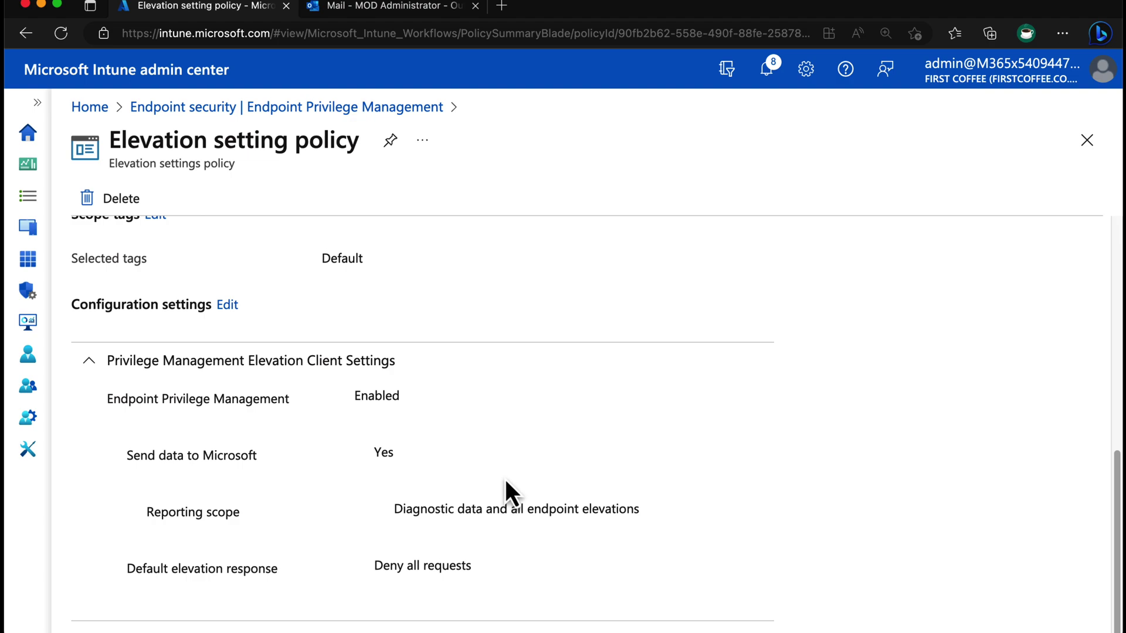
- On the Windows 11 VM, try running the Firefox shortcut with elevated access and cancel the refusal
{"action": "left_click", "coordinate": [495, 626]}
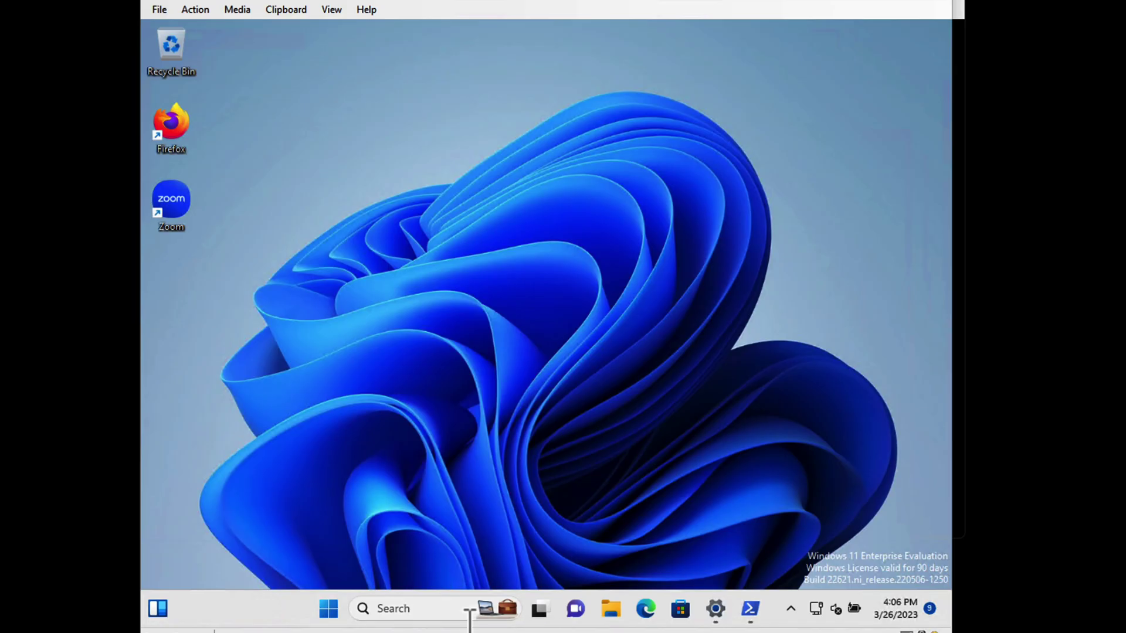
{"action": "left_click", "coordinate": [611, 610]}
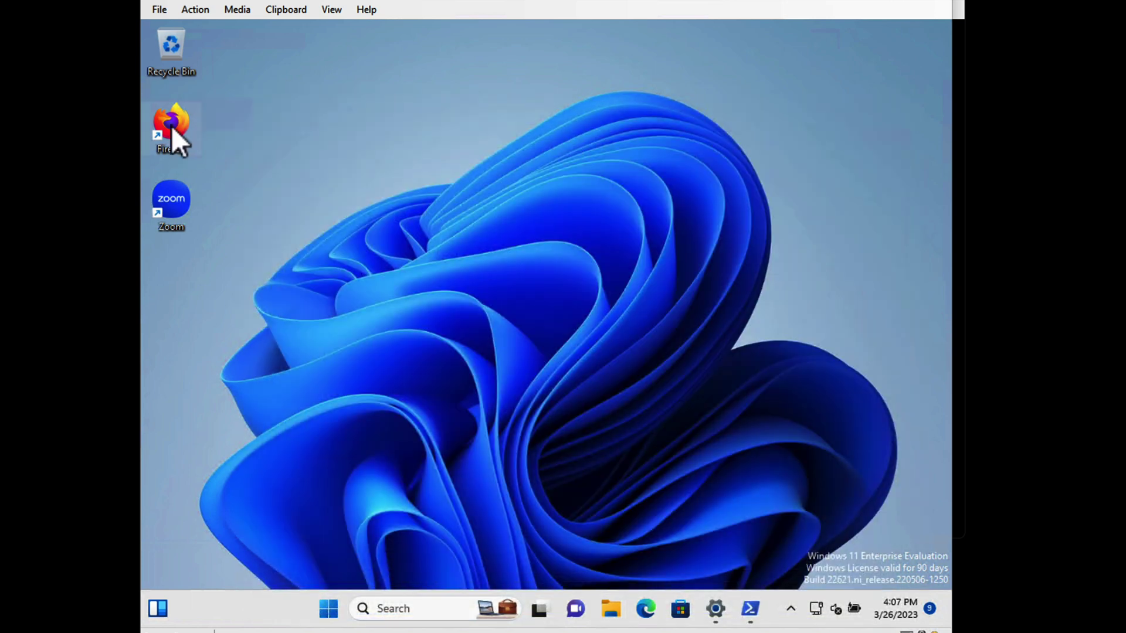
{"action": "right_click", "coordinate": [172, 126]}
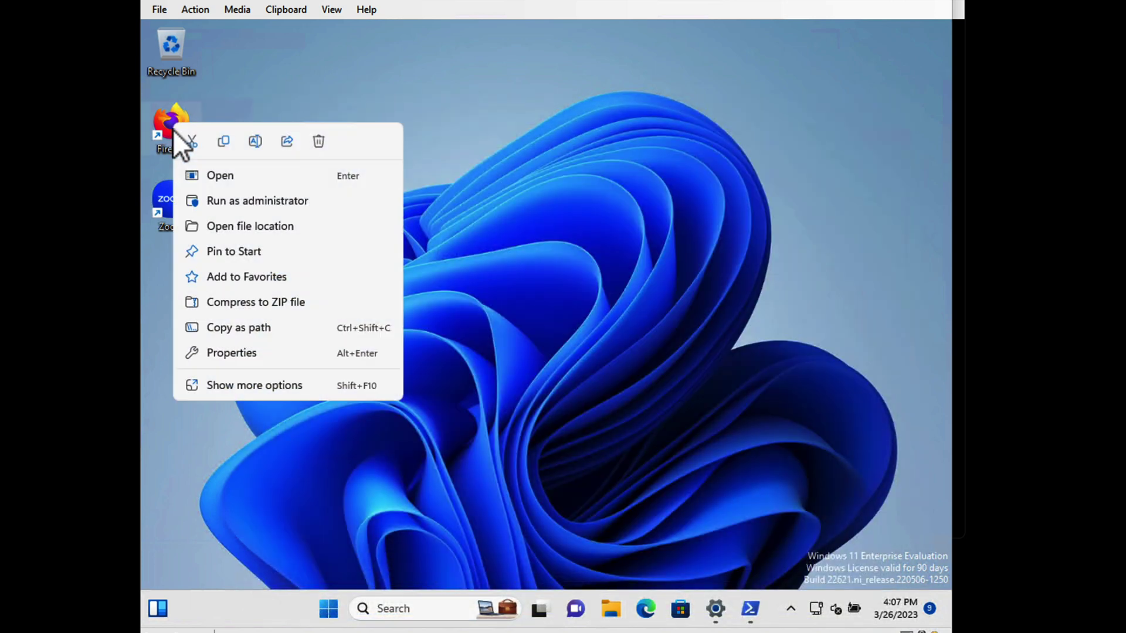
{"action": "left_click", "coordinate": [282, 390]}
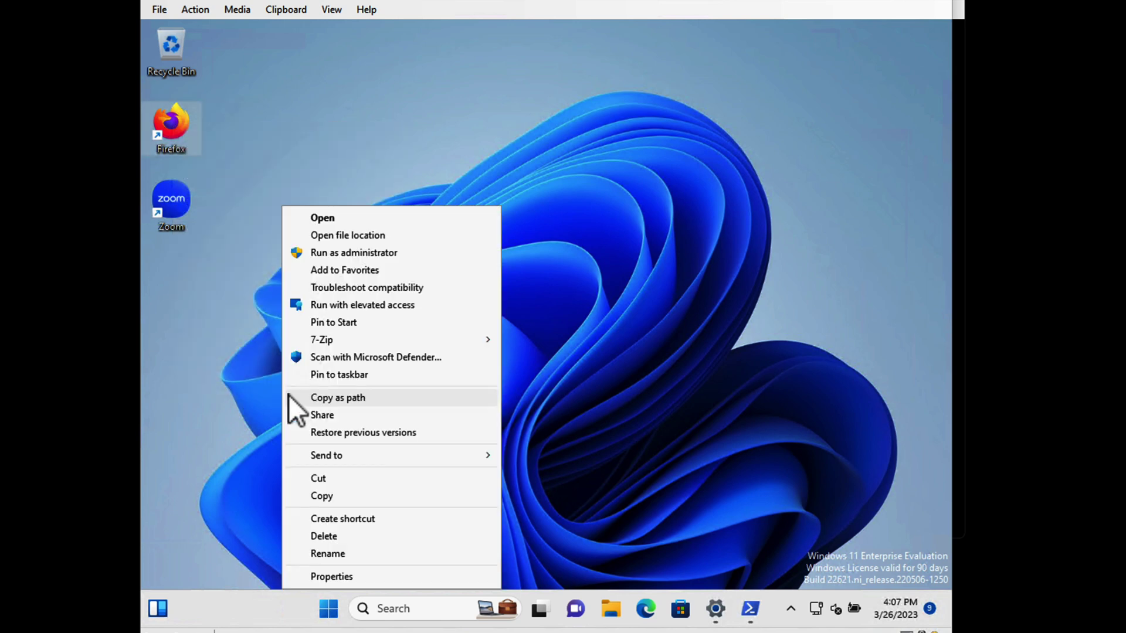
{"action": "left_click", "coordinate": [464, 309]}
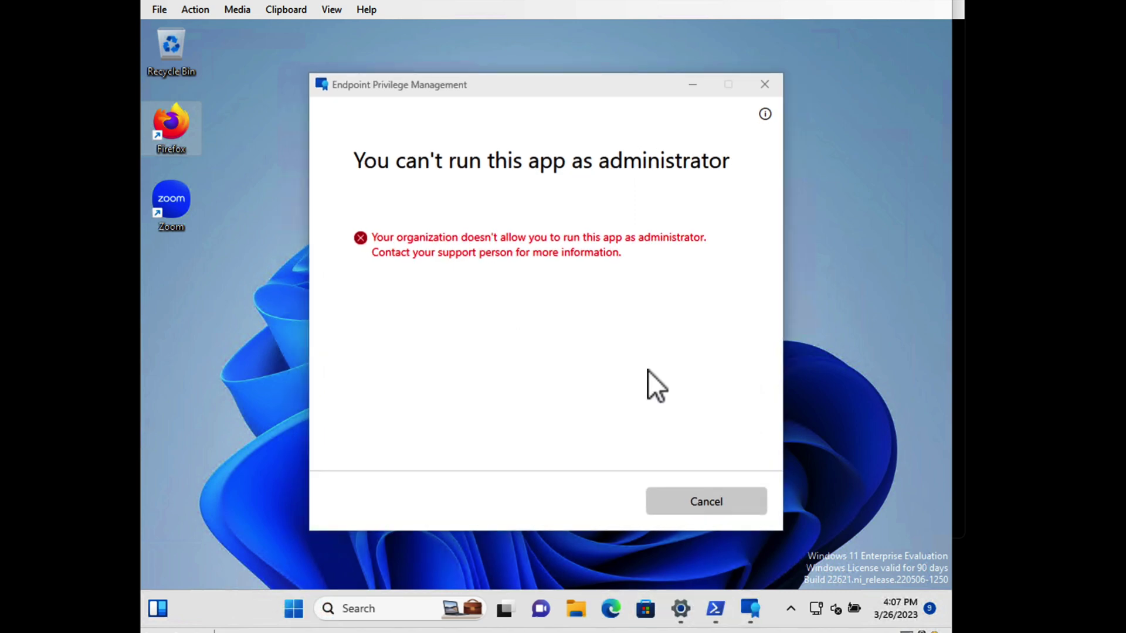
{"action": "left_click", "coordinate": [769, 86]}
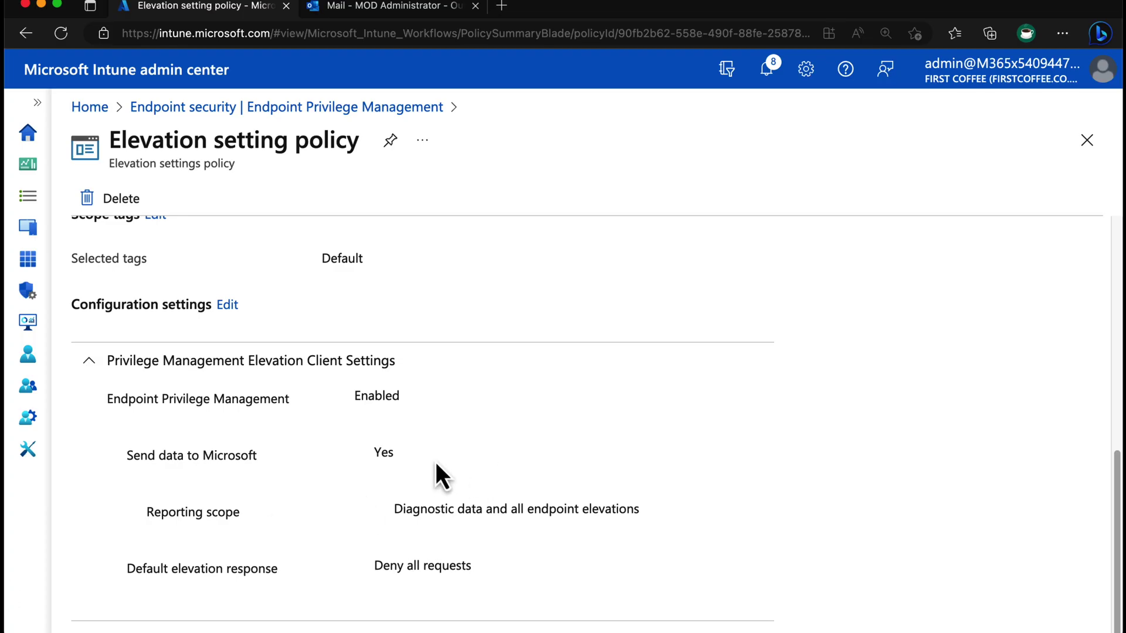
- Open the Elevate 7-zip policy and review its Automatic rule for 7zFM.exe under Privilege Management
{"action": "left_click", "coordinate": [295, 106]}
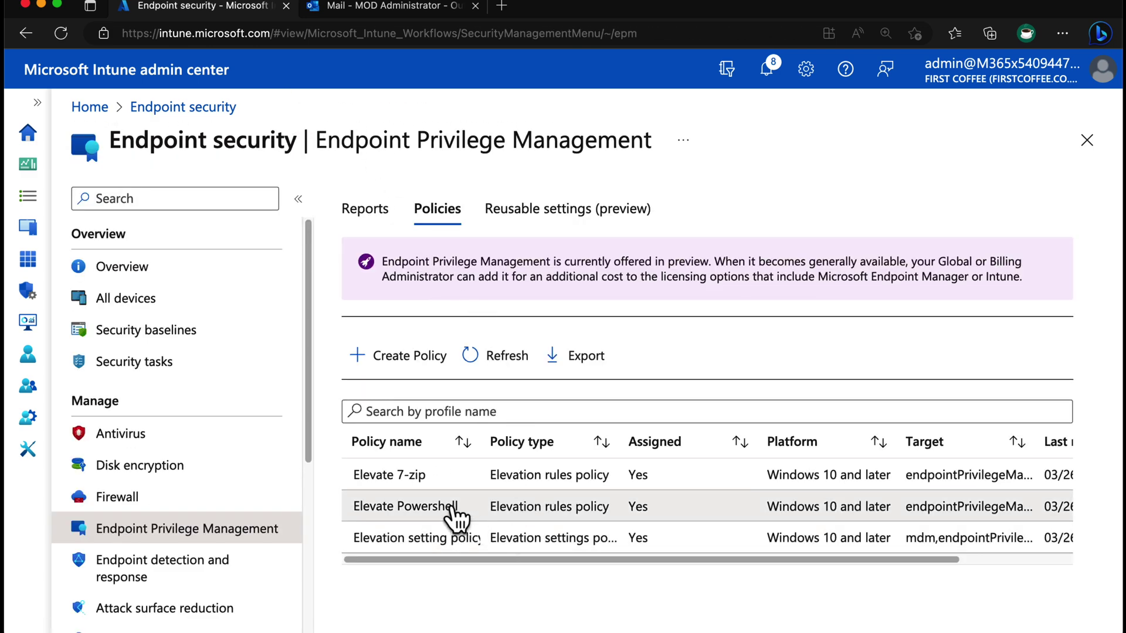
{"action": "left_click", "coordinate": [424, 484]}
{"action": "scroll", "coordinate": [463, 478], "scroll_direction": "down", "scroll_amount": 5}
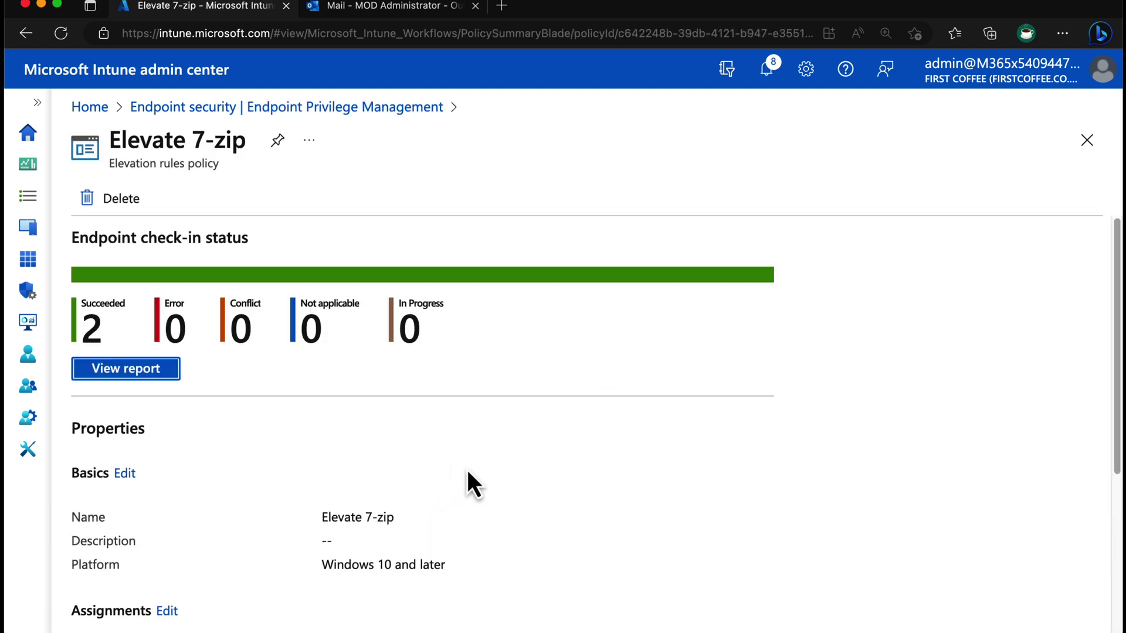
{"action": "scroll", "coordinate": [316, 560], "scroll_direction": "down", "scroll_amount": 3}
{"action": "left_click", "coordinate": [220, 598]}
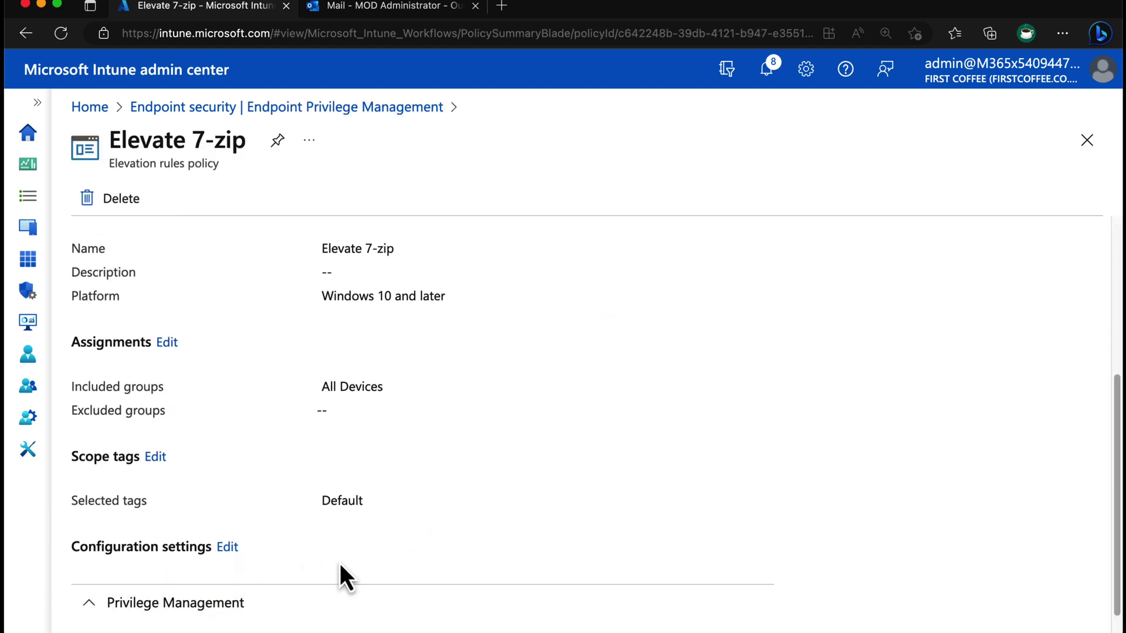
{"action": "scroll", "coordinate": [422, 569], "scroll_direction": "down", "scroll_amount": 3}
{"action": "scroll", "coordinate": [500, 554], "scroll_direction": "down", "scroll_amount": 4}
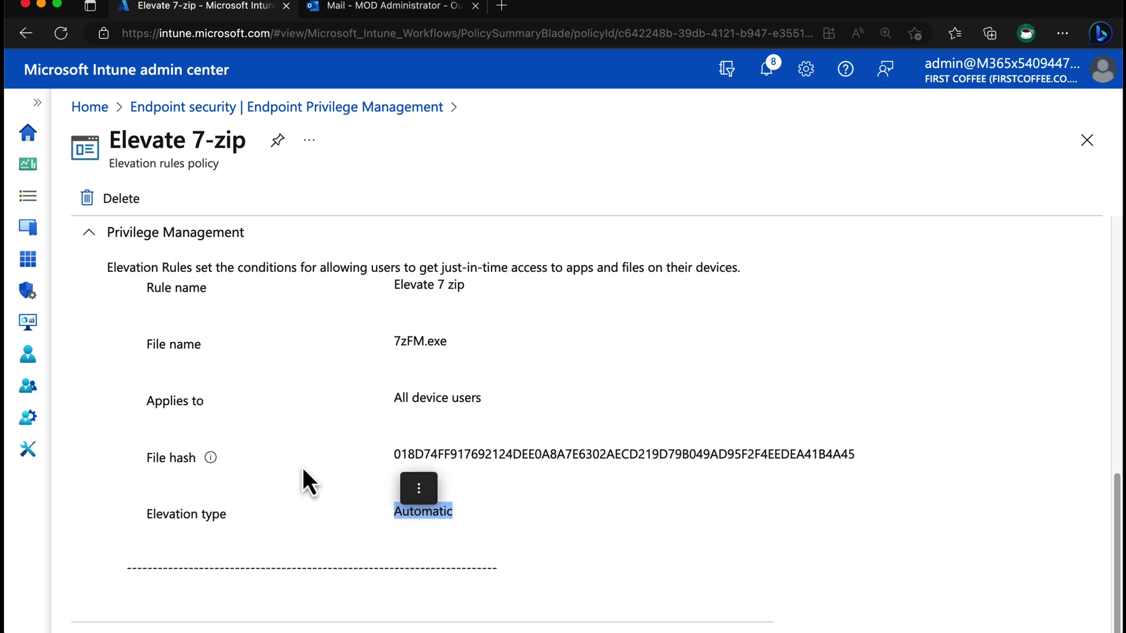
{"action": "left_click", "coordinate": [103, 239]}
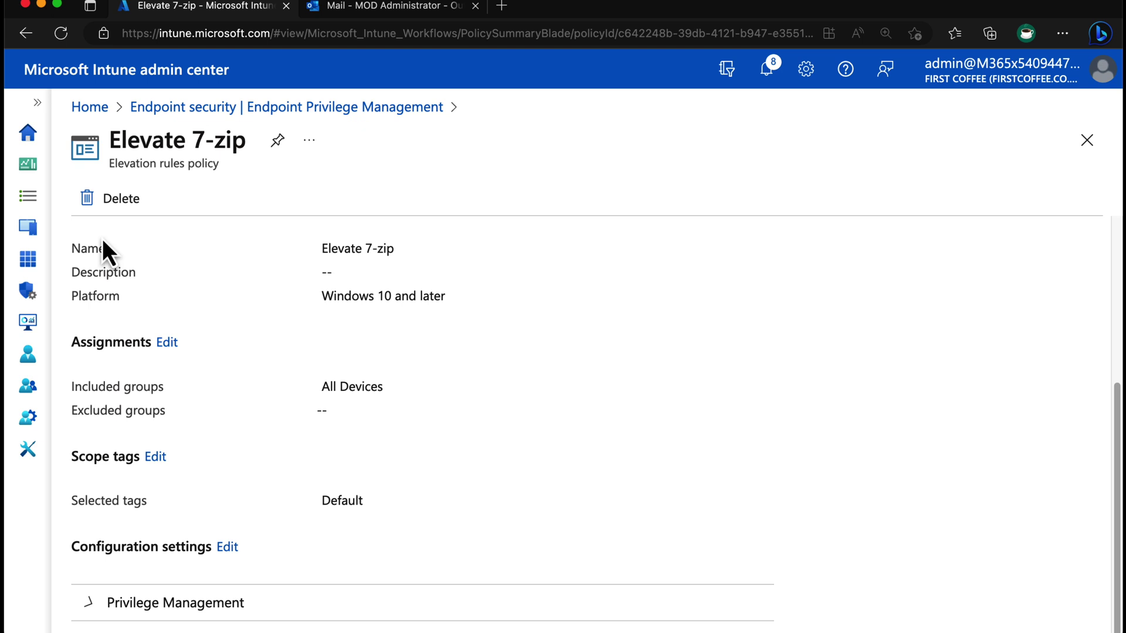
- Inspect the Elevate 7 zip rule: Automatic elevation type and 7zFM.exe file hash, closing without saving
{"action": "left_click", "coordinate": [227, 547]}
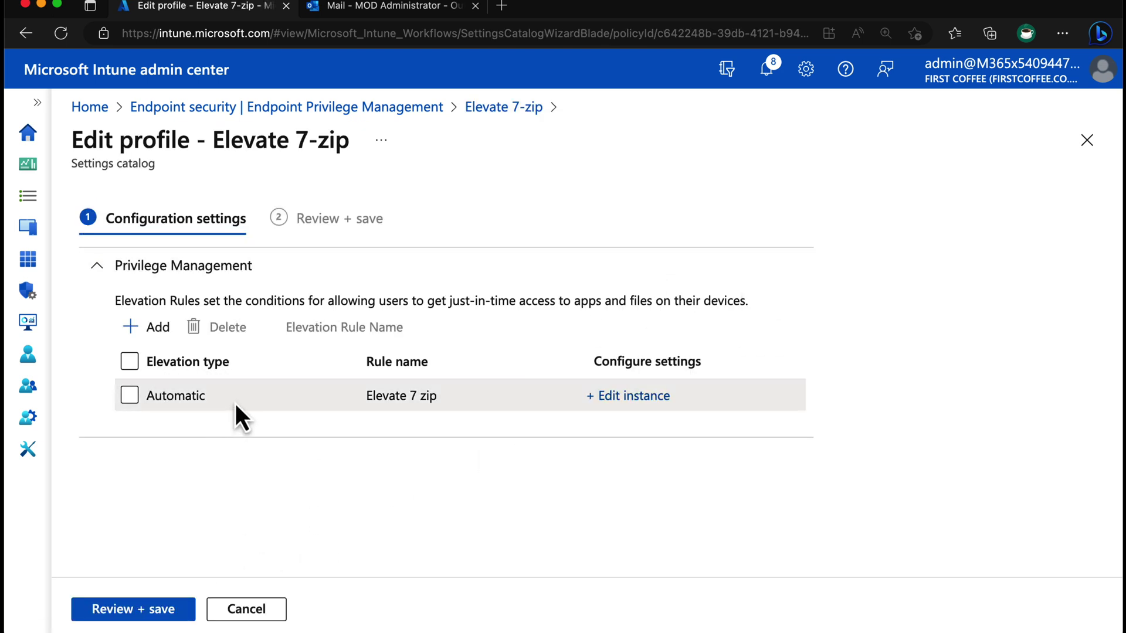
{"action": "left_click", "coordinate": [660, 396]}
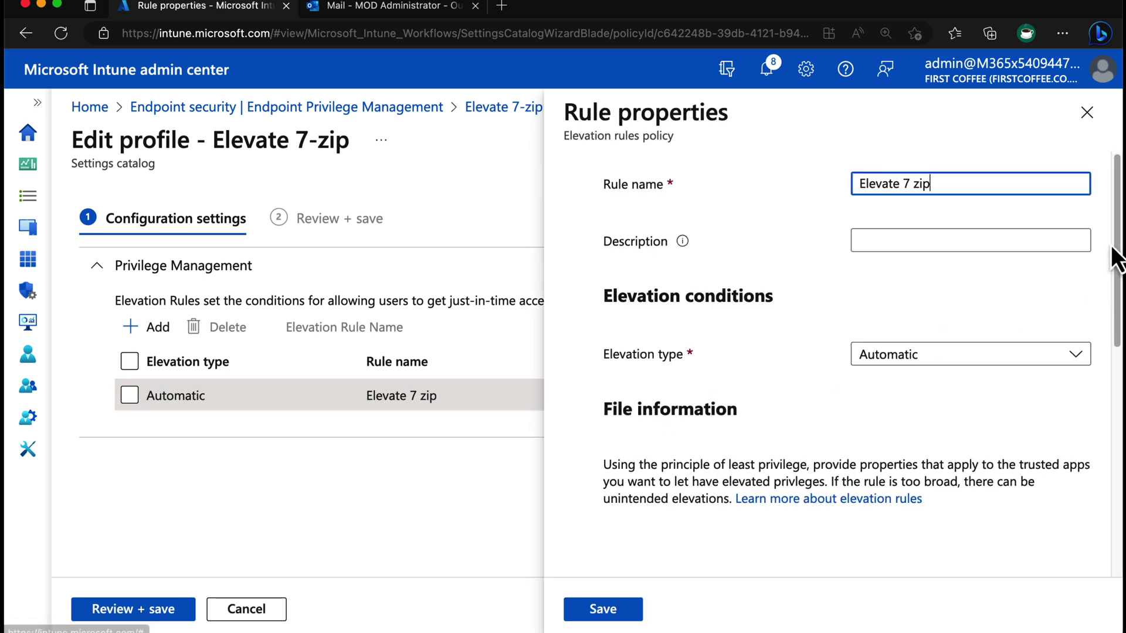
{"action": "left_click_drag", "start_coordinate": [1117, 251], "coordinate": [1117, 276]}
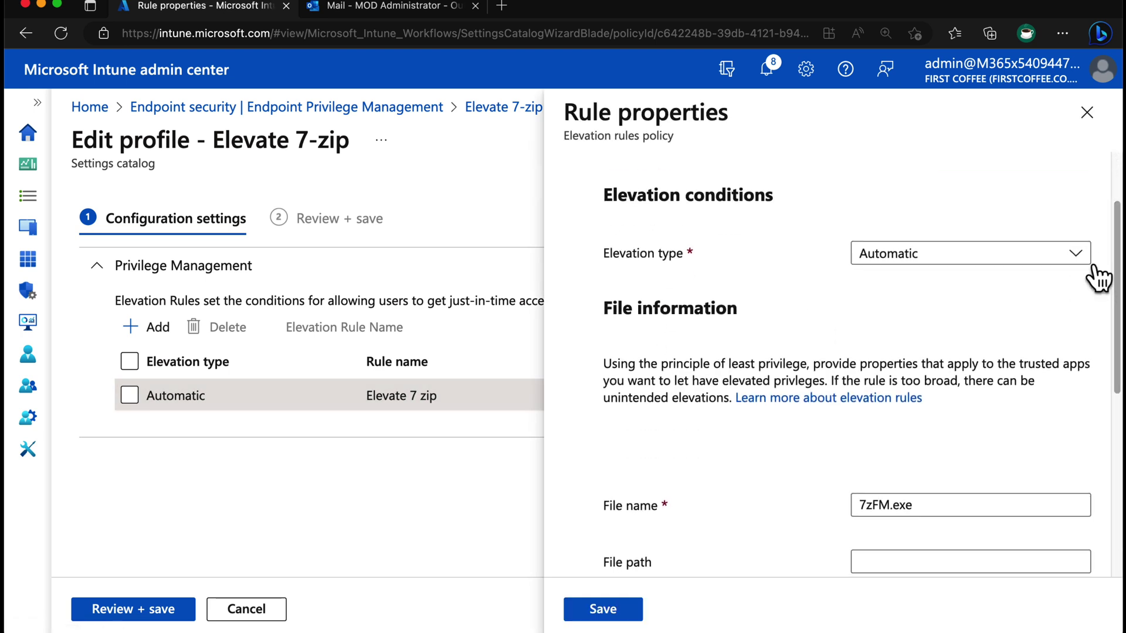
{"action": "left_click", "coordinate": [1077, 254]}
{"action": "left_click", "coordinate": [1076, 253]}
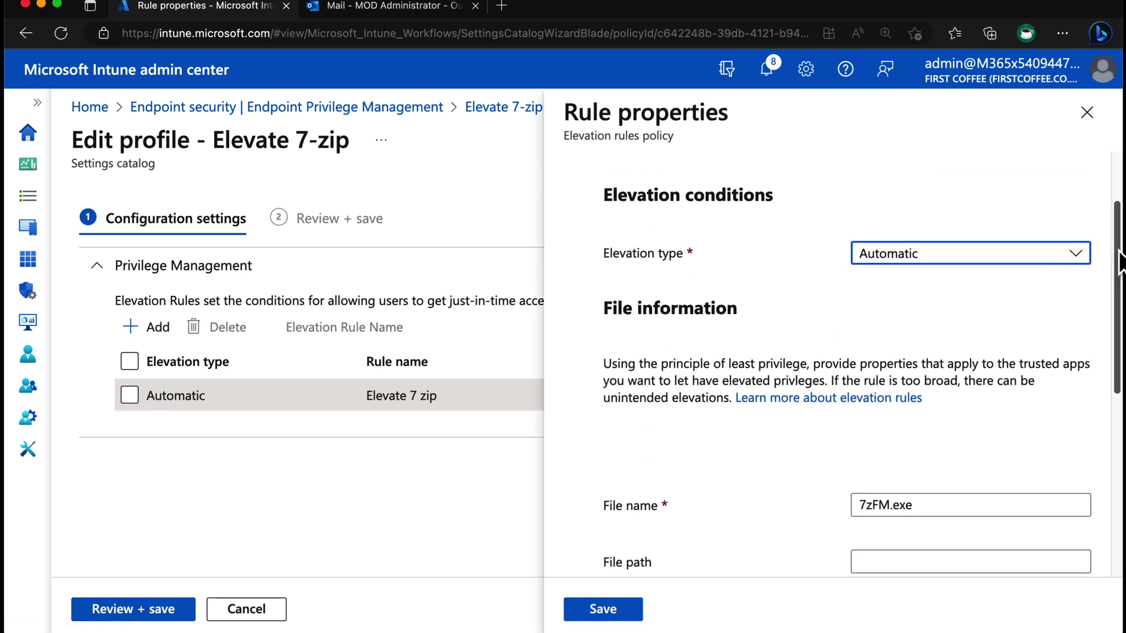
{"action": "scroll", "coordinate": [943, 275], "scroll_direction": "down", "scroll_amount": 4}
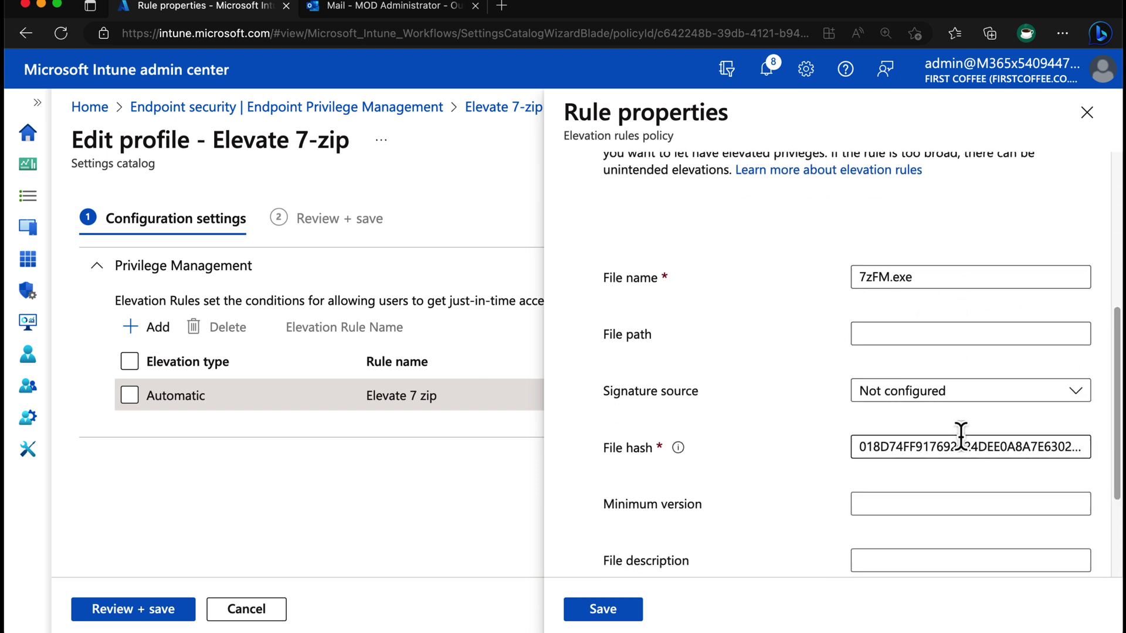
{"action": "mouse_move", "coordinate": [1115, 404]}
{"action": "left_mouse_down"}
{"action": "mouse_move", "coordinate": [1121, 471]}
{"action": "mouse_move", "coordinate": [1121, 326]}
{"action": "mouse_move", "coordinate": [1121, 422]}
{"action": "left_mouse_up"}
{"action": "left_click", "coordinate": [1086, 112]}
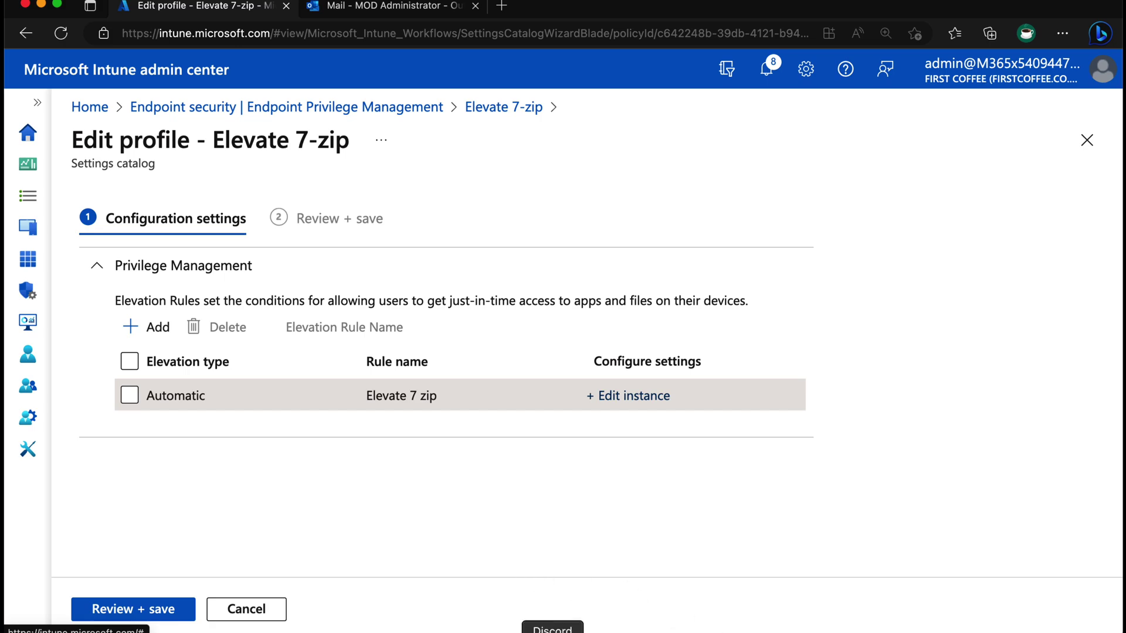
- Open a PowerShell terminal on the Windows 11 VM
{"action": "left_click", "coordinate": [469, 630]}
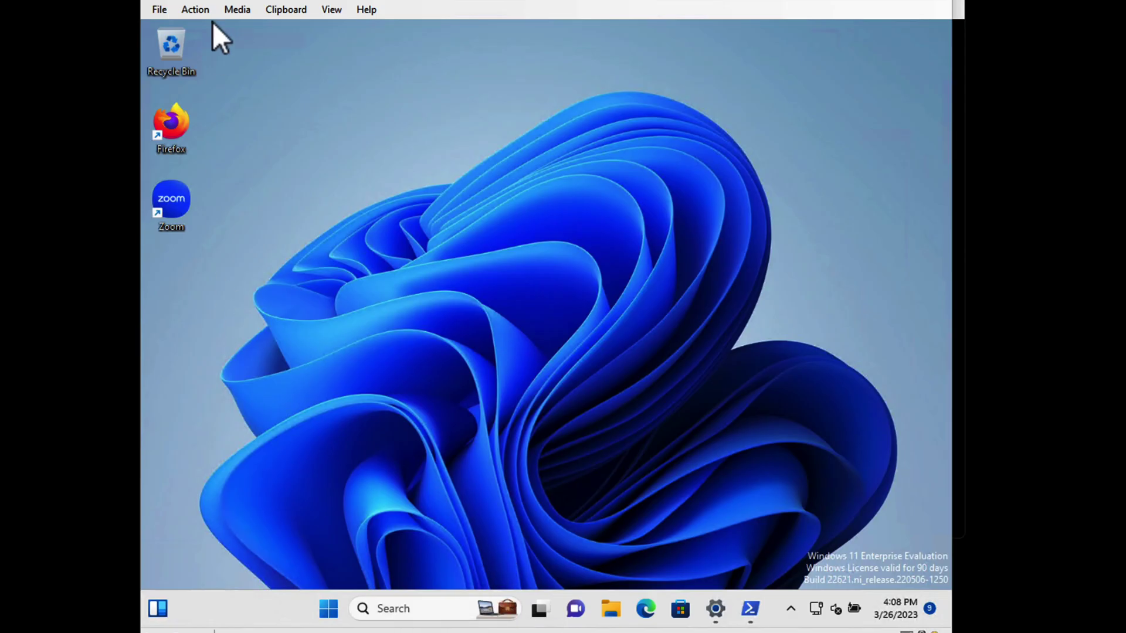
{"action": "right_click", "coordinate": [332, 611]}
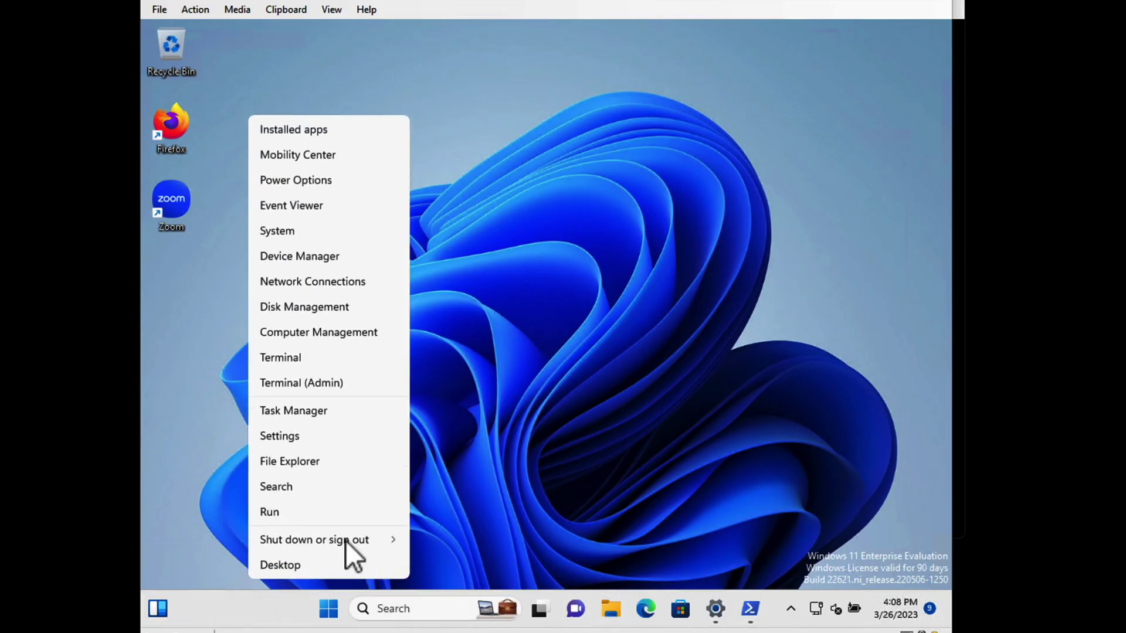
{"action": "left_click", "coordinate": [321, 358]}
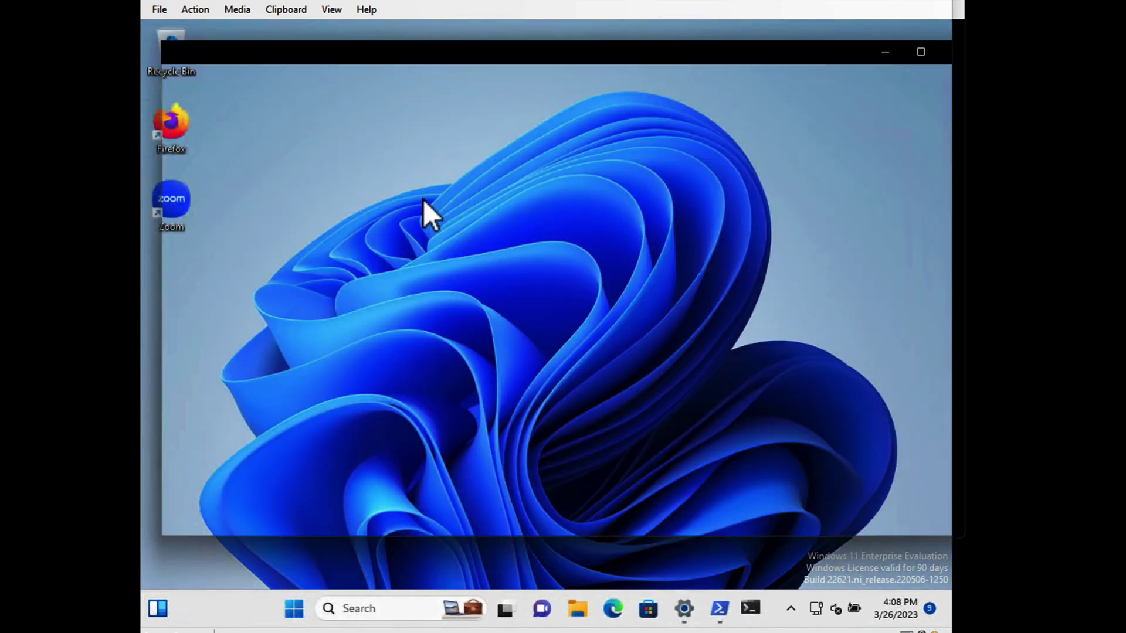
- Copy the path of C:\Program Files\7-Zip\7zFM.exe in File Explorer
{"action": "key", "text": "super+e"}
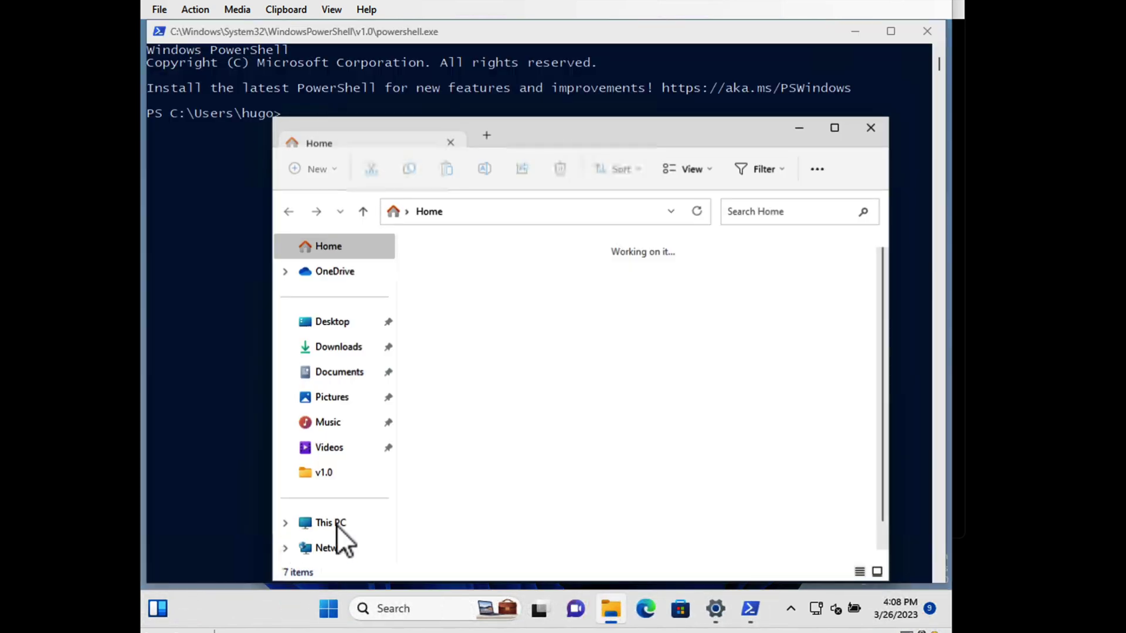
{"action": "left_click", "coordinate": [337, 523]}
{"action": "double_click", "coordinate": [469, 329]}
{"action": "double_click", "coordinate": [490, 289]}
{"action": "double_click", "coordinate": [491, 269]}
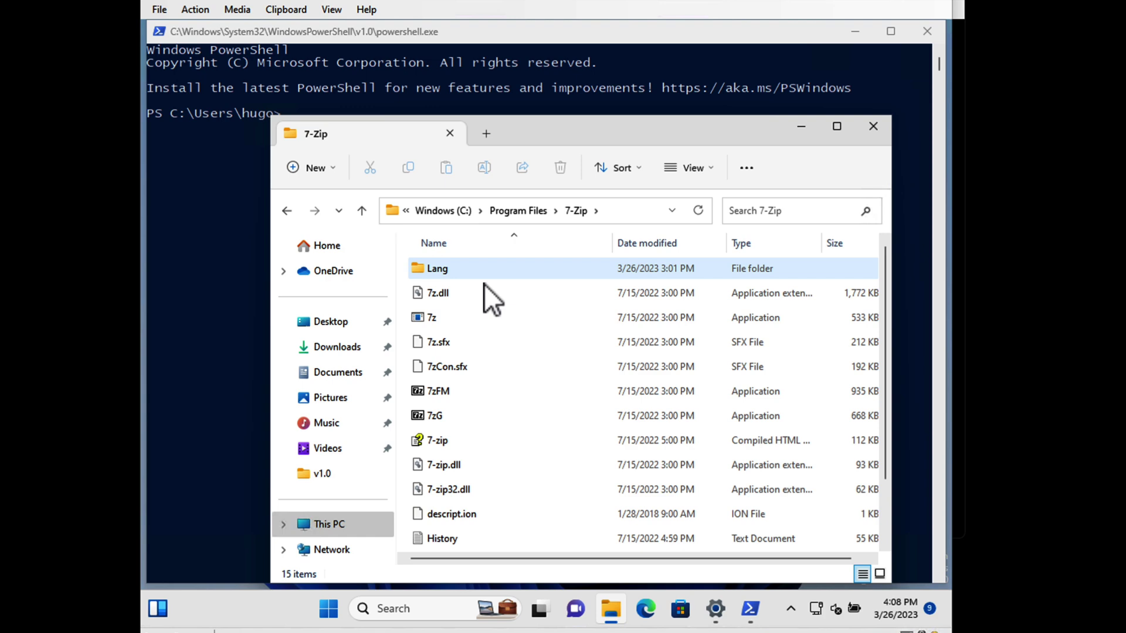
{"action": "right_click", "coordinate": [445, 390]}
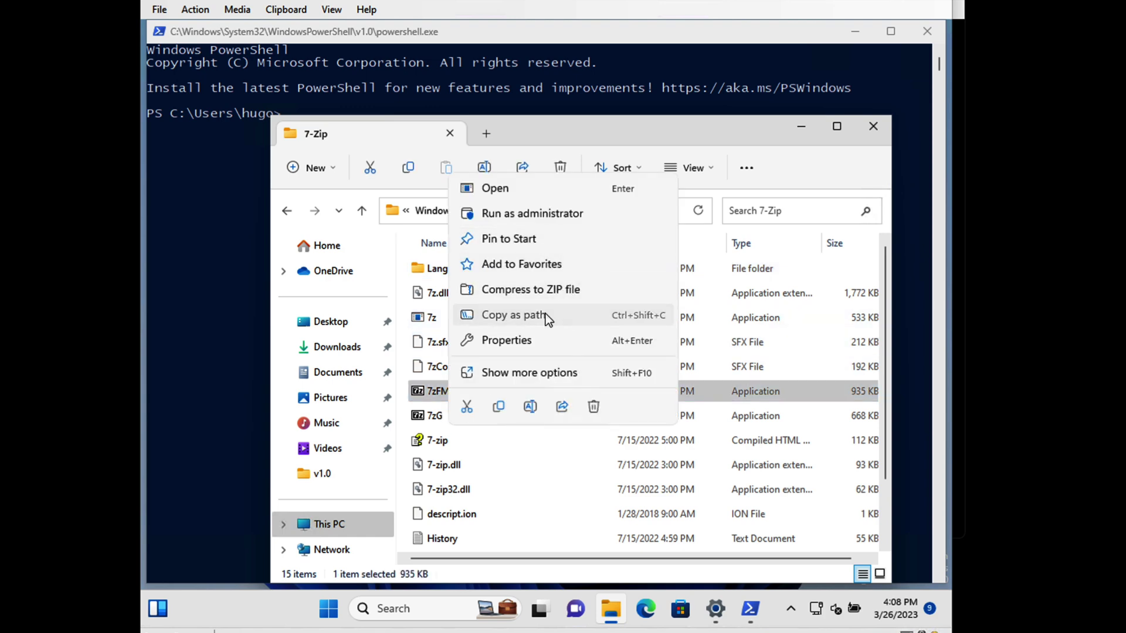
{"action": "left_click", "coordinate": [545, 314]}
- Run get-filehash on the pasted 7zFM.exe path to get its SHA256 hash
{"action": "left_click", "coordinate": [264, 146]}
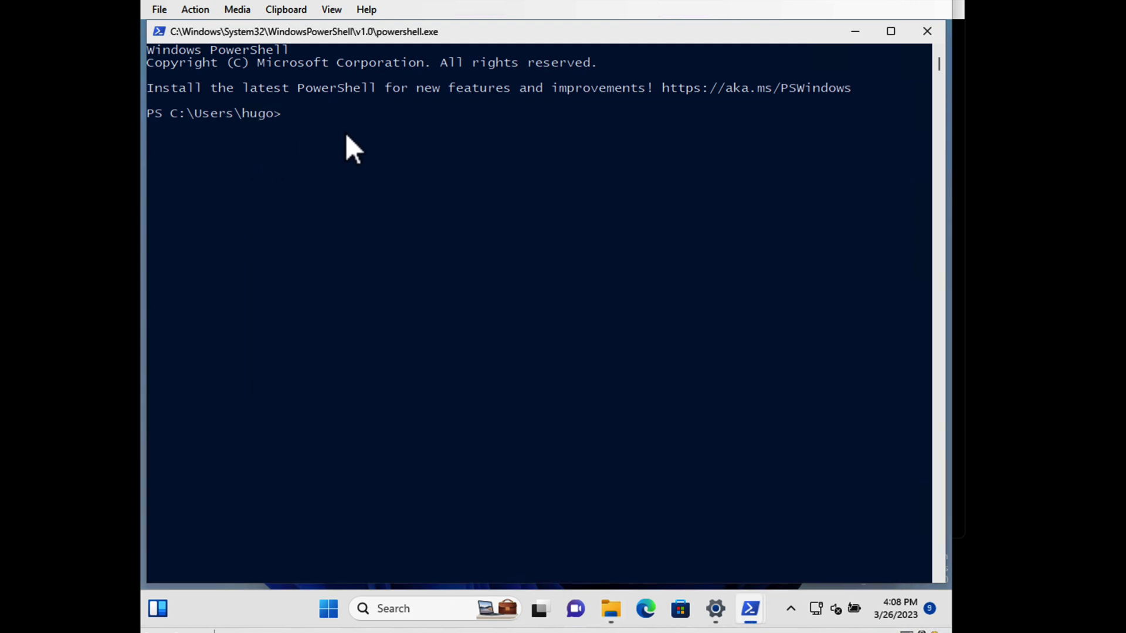
{"action": "type", "text": "get-fileshash"}
{"action": "key", "text": "ctrl+v"}
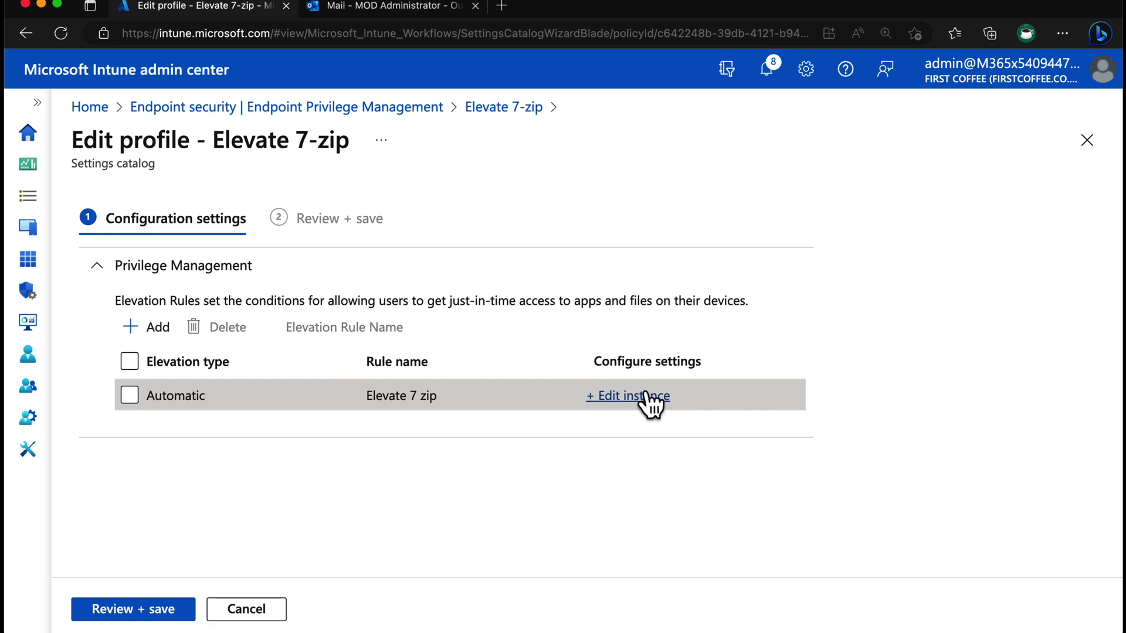
- Paste the 7zFM.exe SHA256 hash 018D74FF…41B4A45 into the Elevate 7 zip rule's File hash field
{"action": "left_click", "coordinate": [645, 395]}
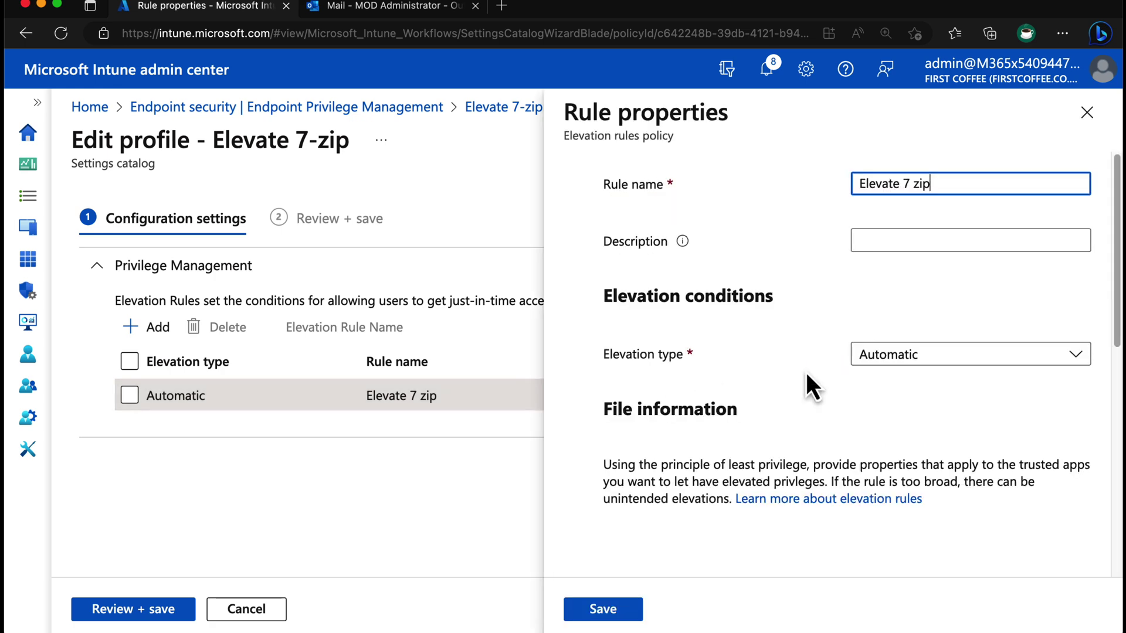
{"action": "scroll", "coordinate": [985, 342], "scroll_direction": "down", "scroll_amount": 8}
{"action": "left_click", "coordinate": [1016, 281]}
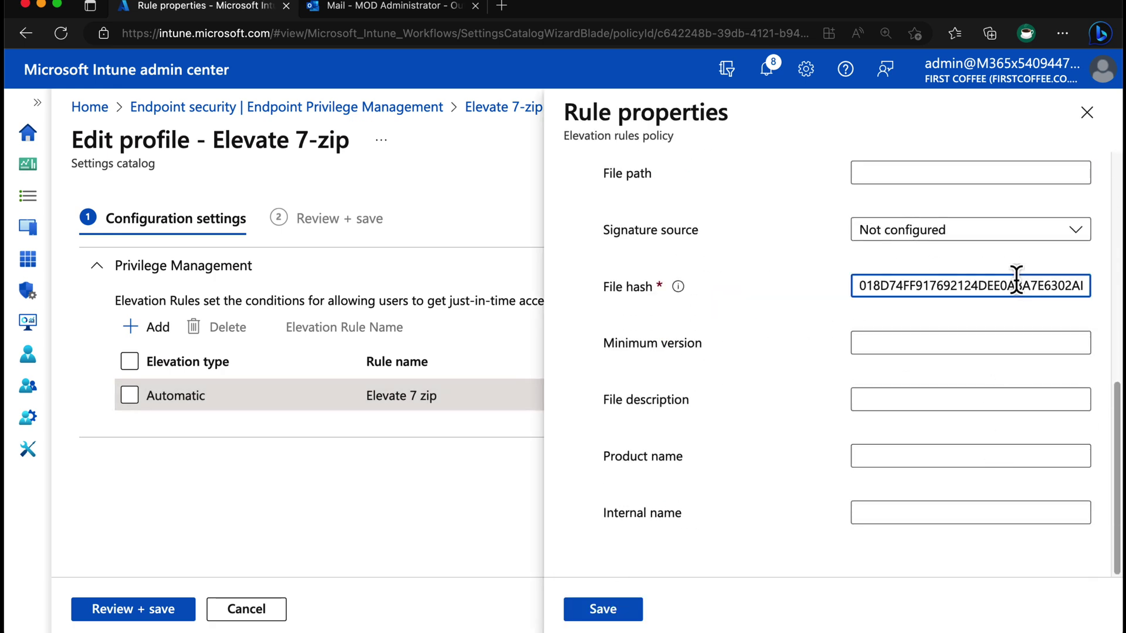
{"action": "key", "text": "super+v"}
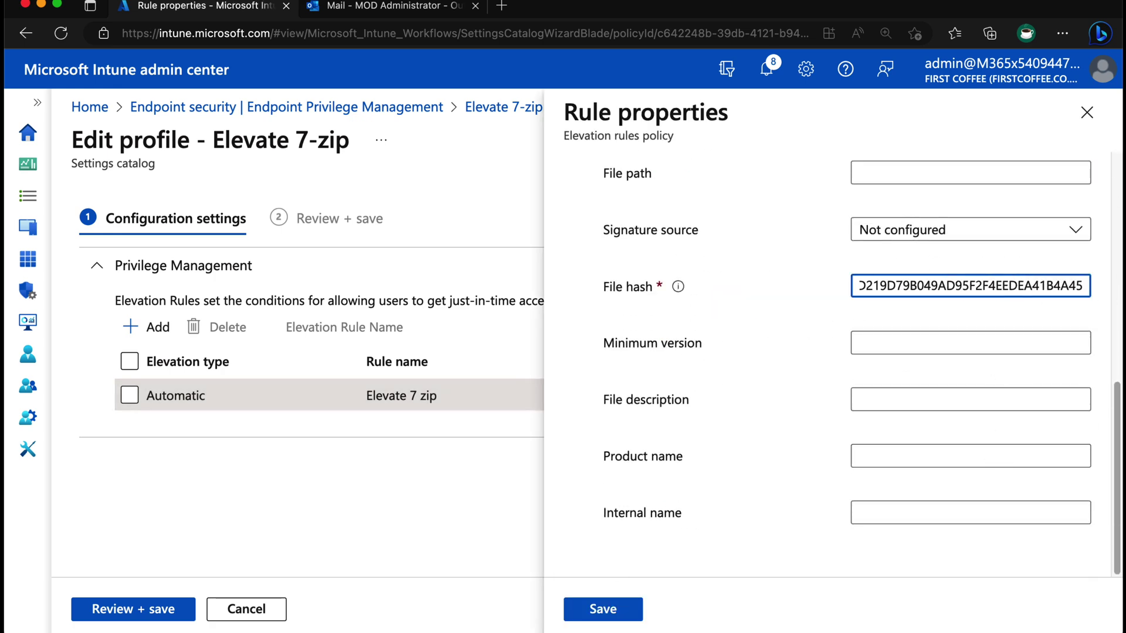
{"action": "left_click", "coordinate": [1090, 122]}
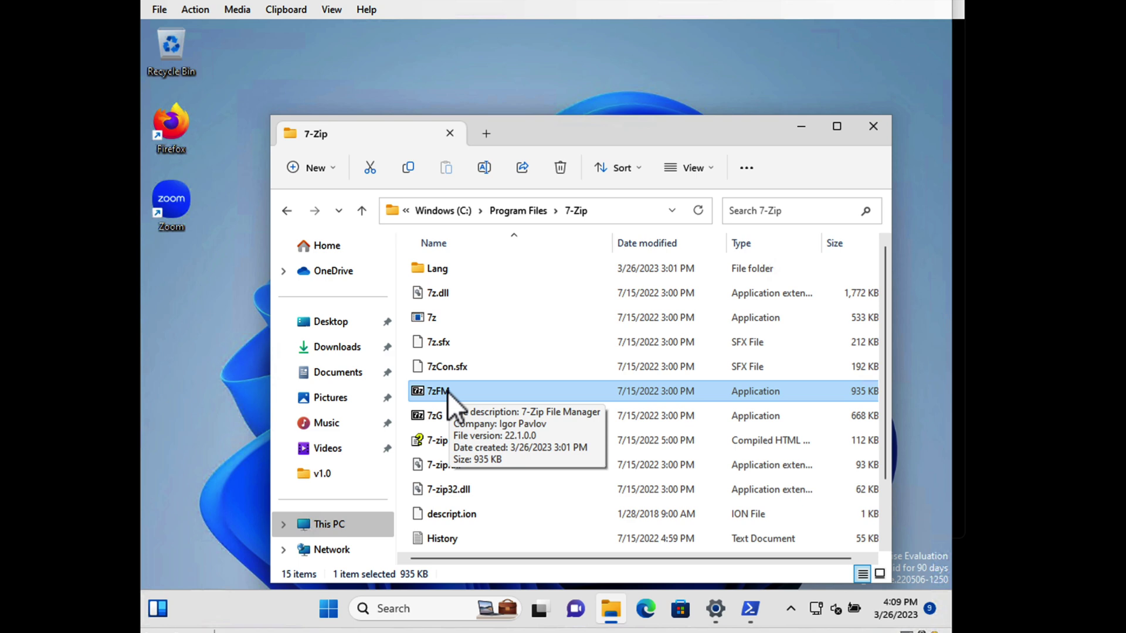
- Launch 7zFM from the 7-Zip folder and minimize File Explorer to show its window
{"action": "double_click", "coordinate": [449, 390]}
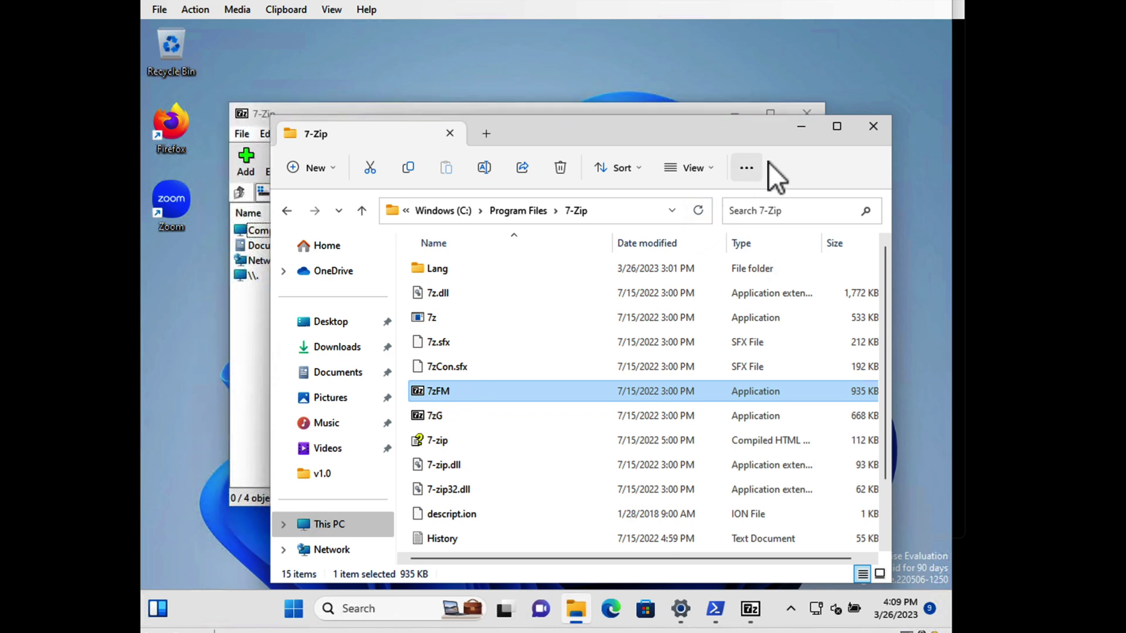
{"action": "left_click", "coordinate": [800, 128]}
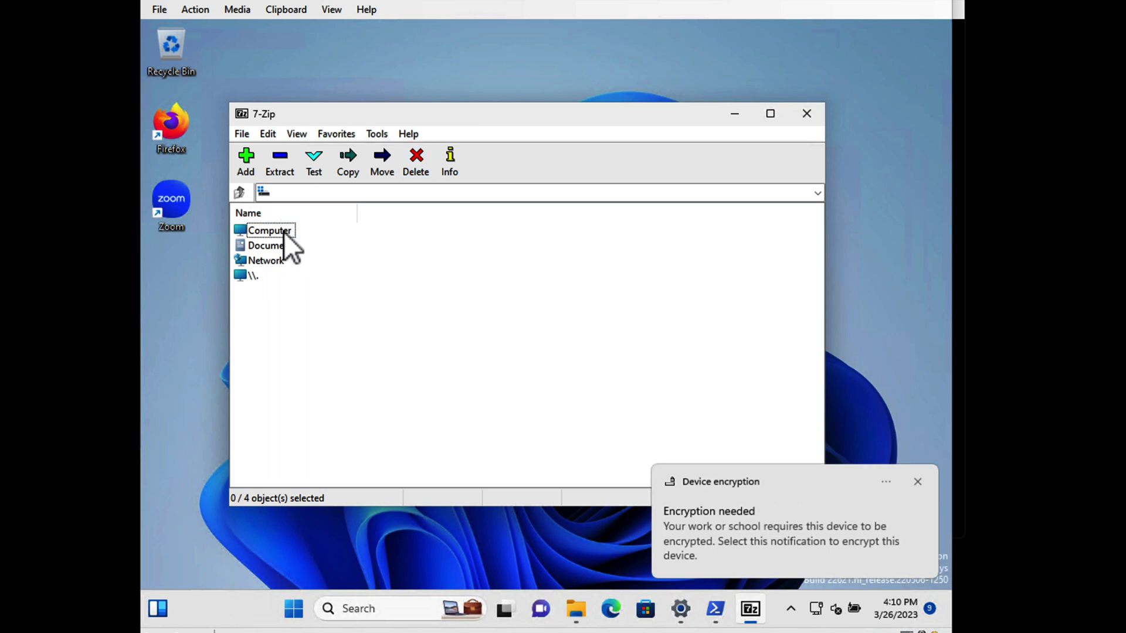
- Create an empty file 'onde' in C:\Users\Administrator\Desktop
{"action": "double_click", "coordinate": [283, 231]}
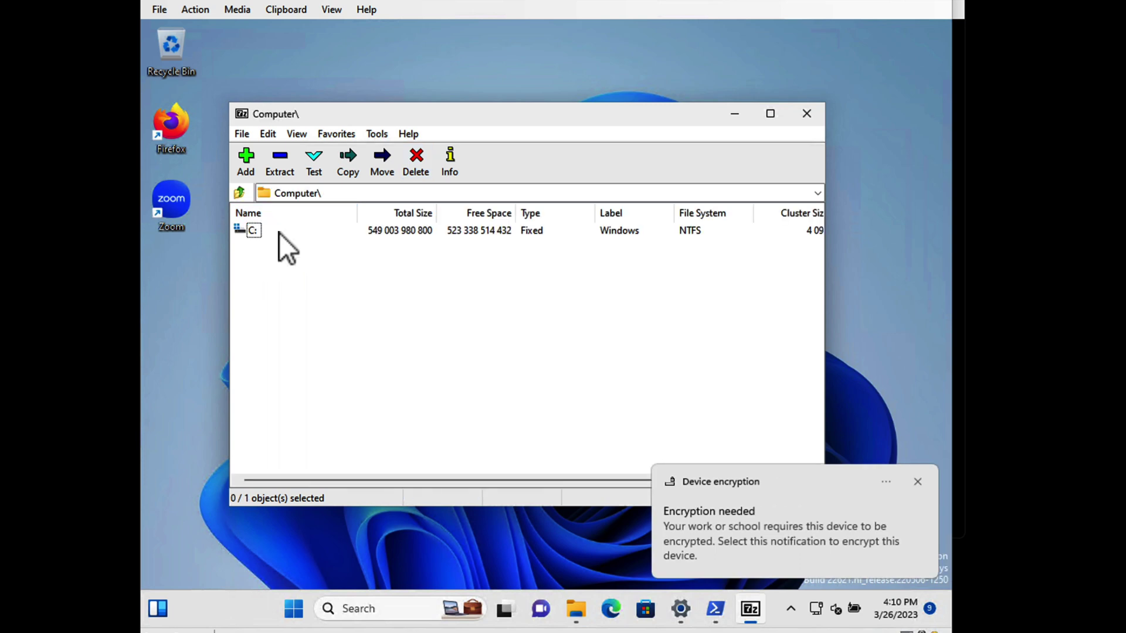
{"action": "double_click", "coordinate": [252, 235]}
{"action": "double_click", "coordinate": [272, 369]}
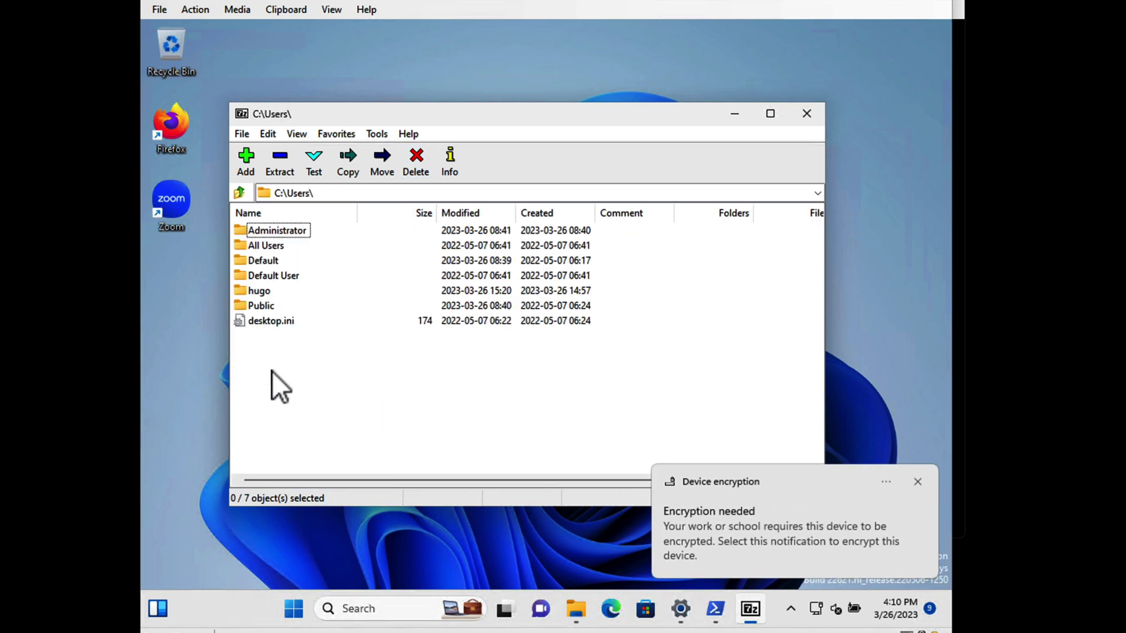
{"action": "double_click", "coordinate": [282, 230]}
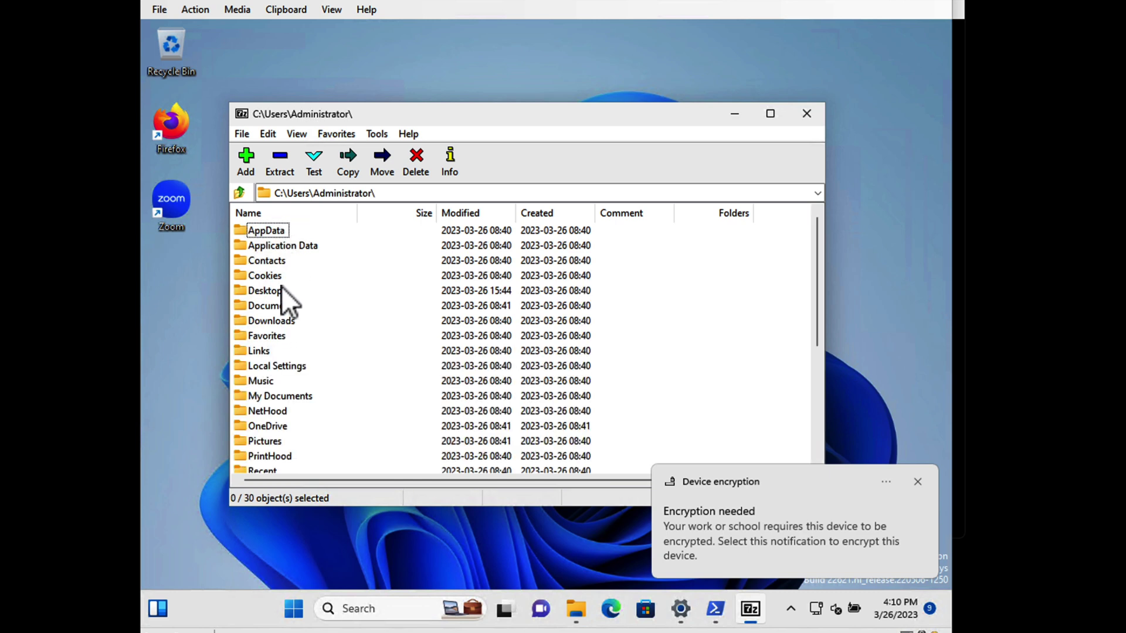
{"action": "double_click", "coordinate": [282, 289]}
{"action": "right_click", "coordinate": [282, 302]}
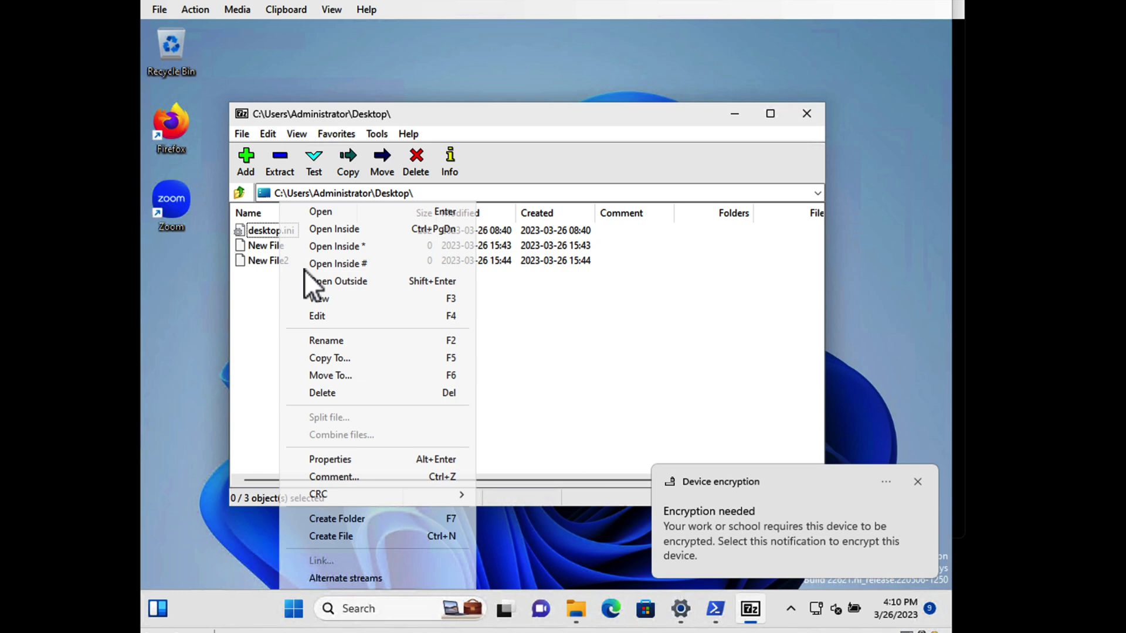
{"action": "left_click", "coordinate": [383, 538]}
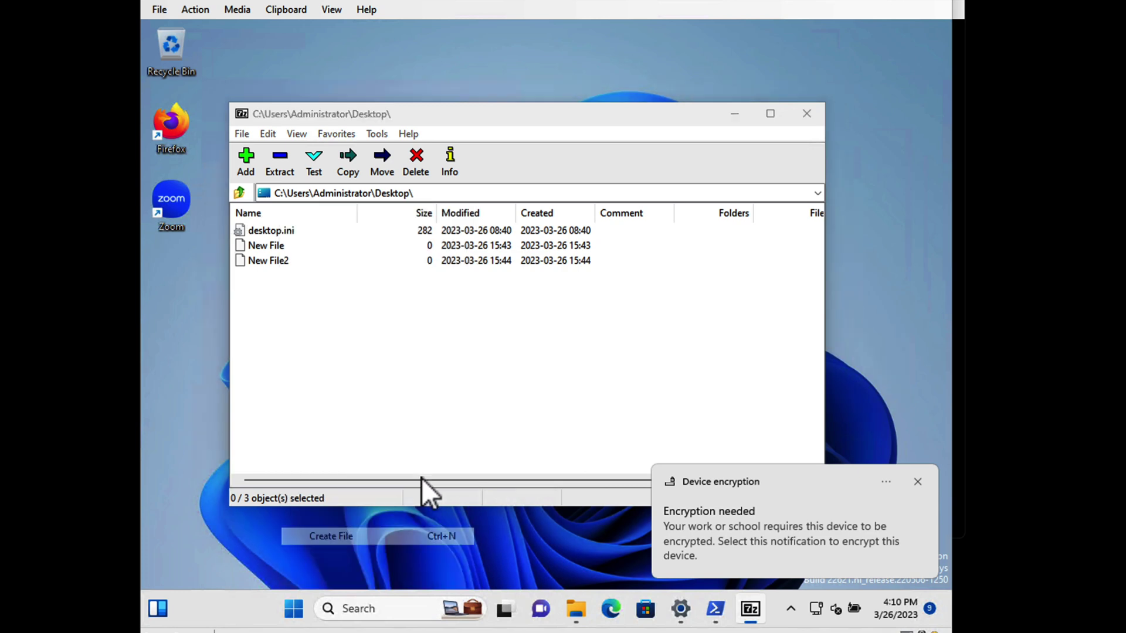
{"action": "type", "text": "onde"}
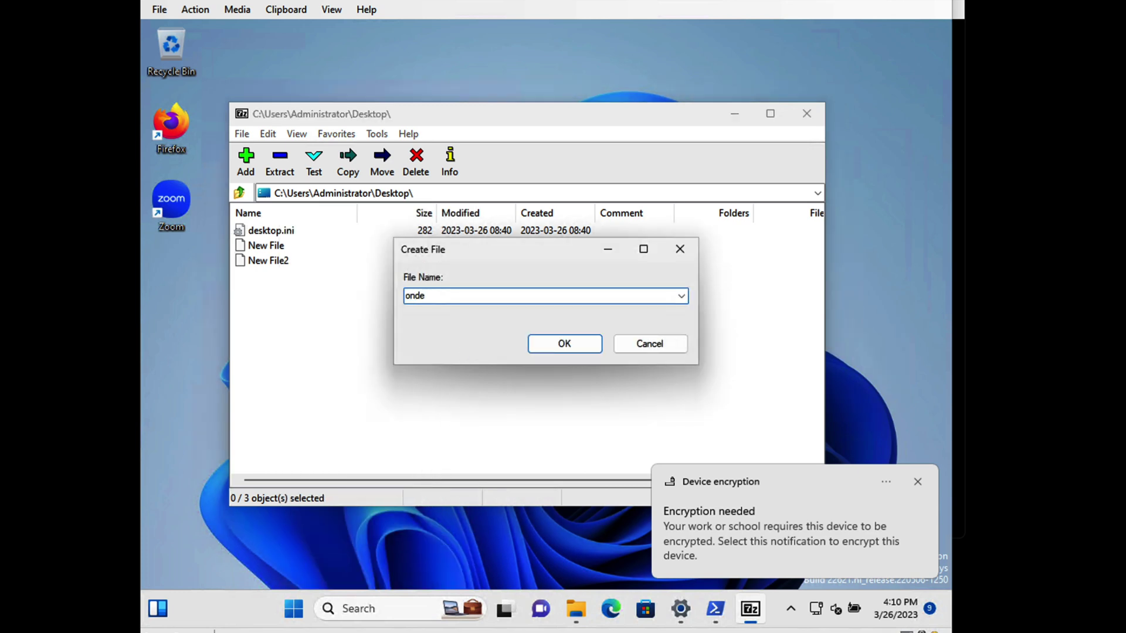
{"action": "key", "text": "Return"}
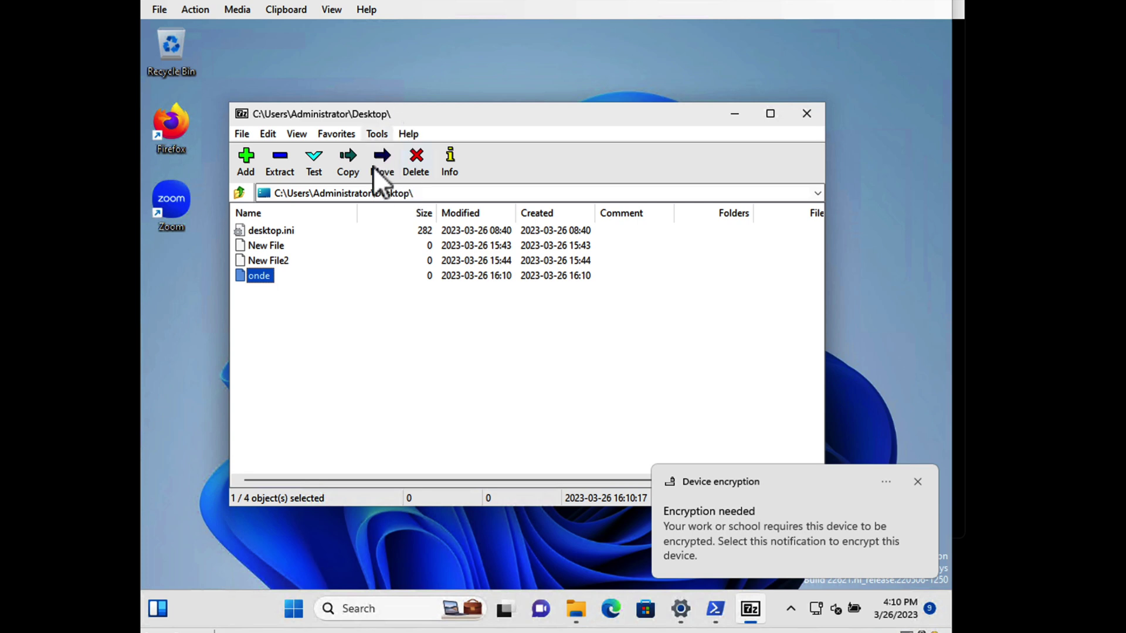
- Create an empty file 'TEST' in C:\Users\Public\Desktop
{"action": "left_click", "coordinate": [240, 193]}
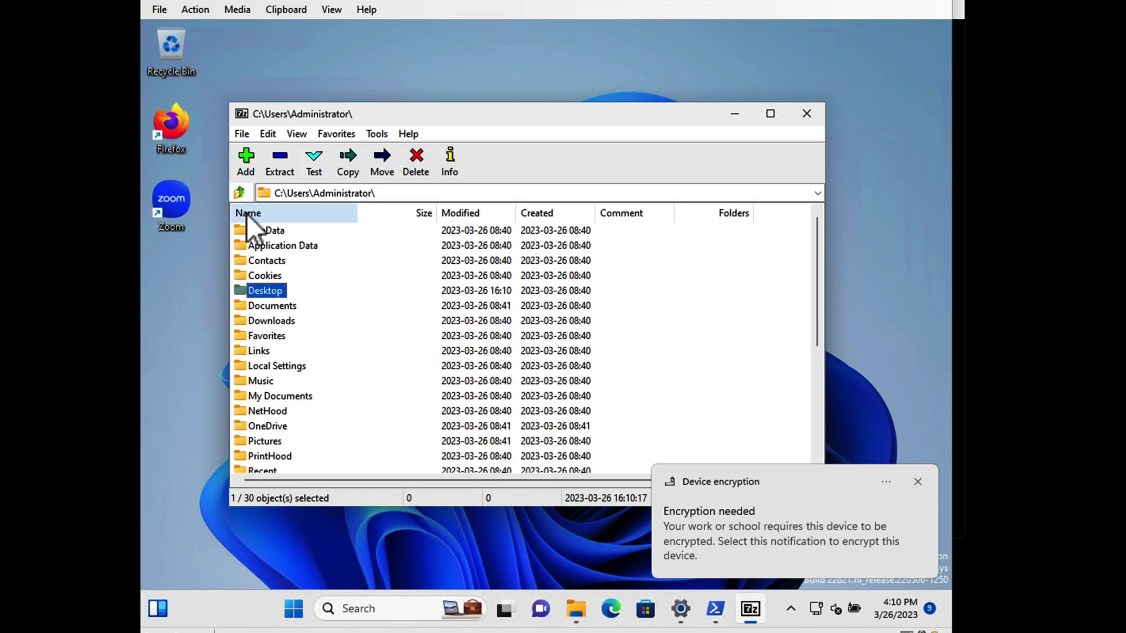
{"action": "left_click", "coordinate": [240, 193]}
{"action": "double_click", "coordinate": [265, 306]}
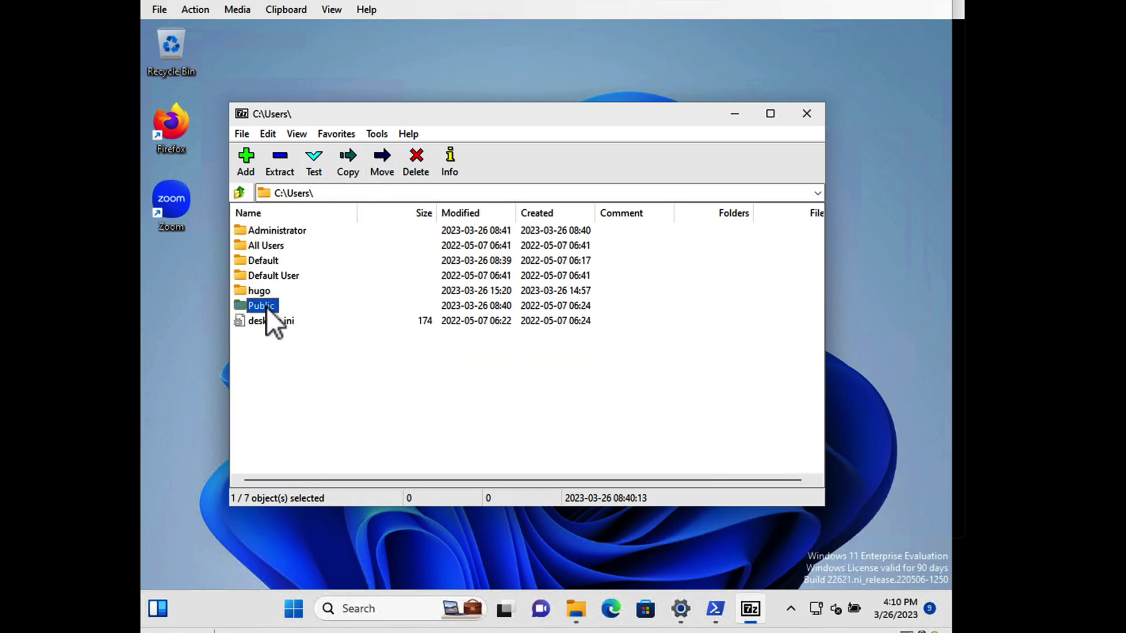
{"action": "double_click", "coordinate": [266, 250]}
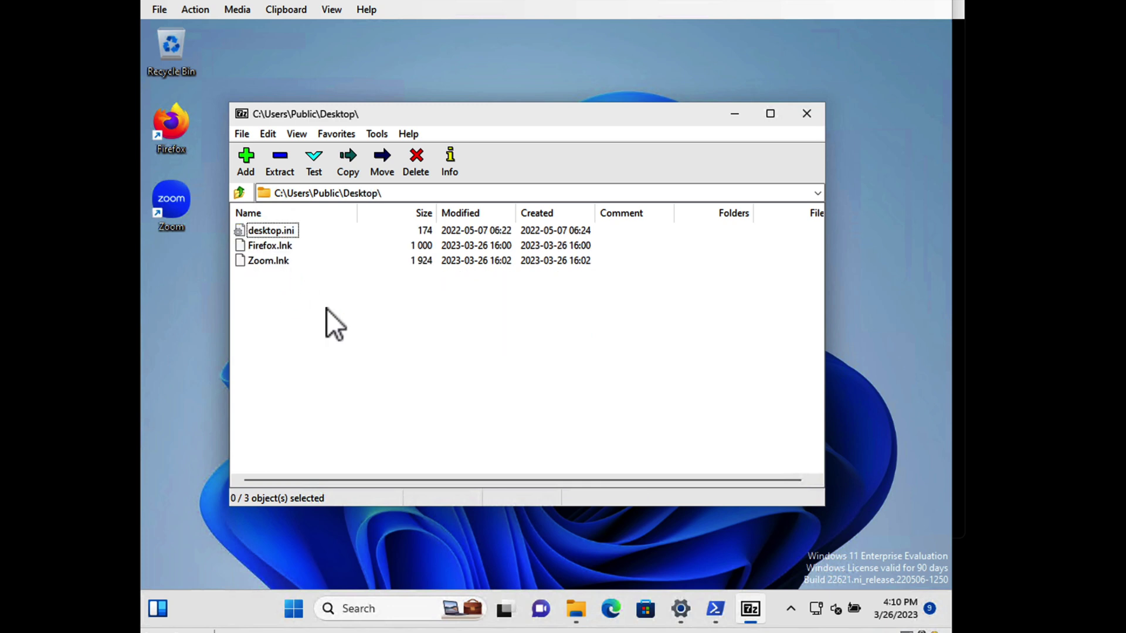
{"action": "right_click", "coordinate": [326, 309]}
{"action": "left_click", "coordinate": [434, 538]}
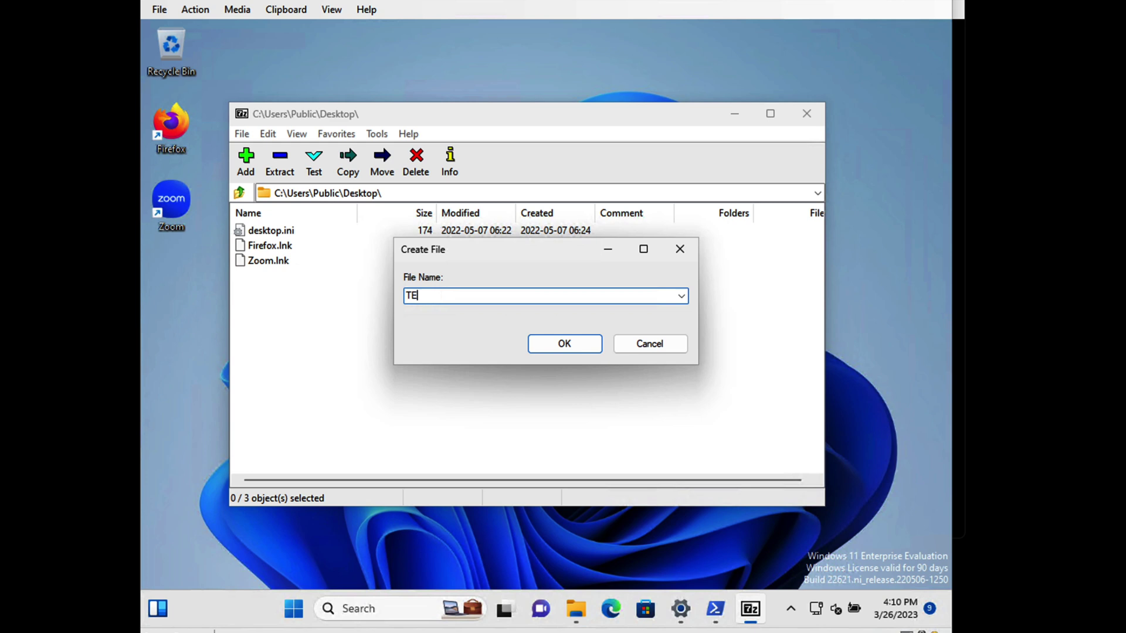
{"action": "key", "text": "Return"}
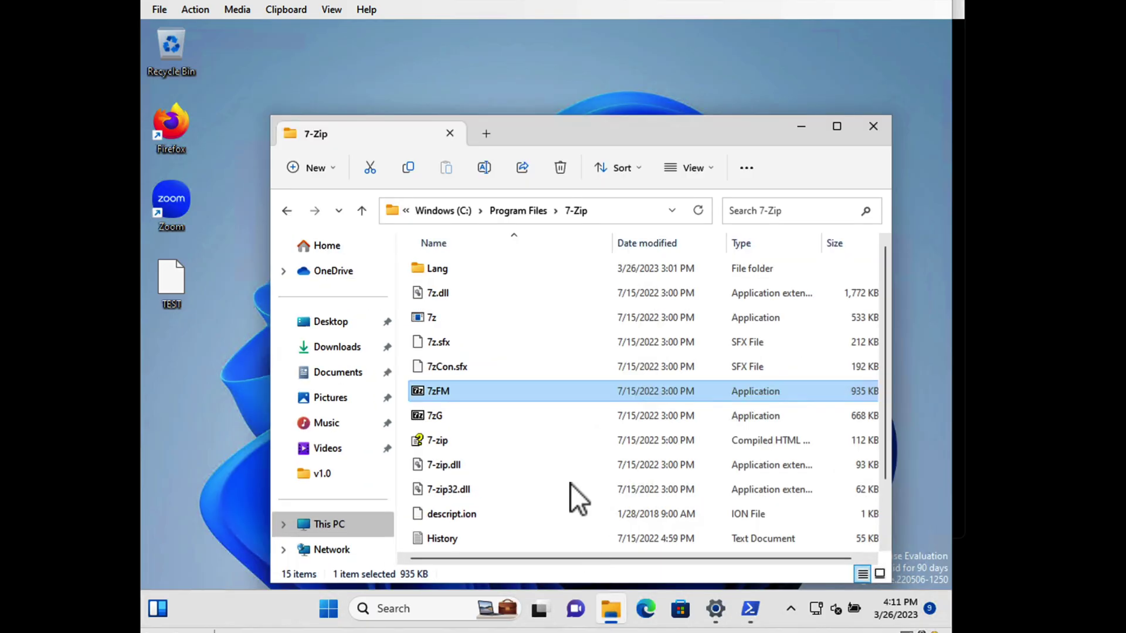
- Run 7zFM with elevated access from the 7-Zip folder, then minimize the Explorer window
{"action": "right_click", "coordinate": [448, 390]}
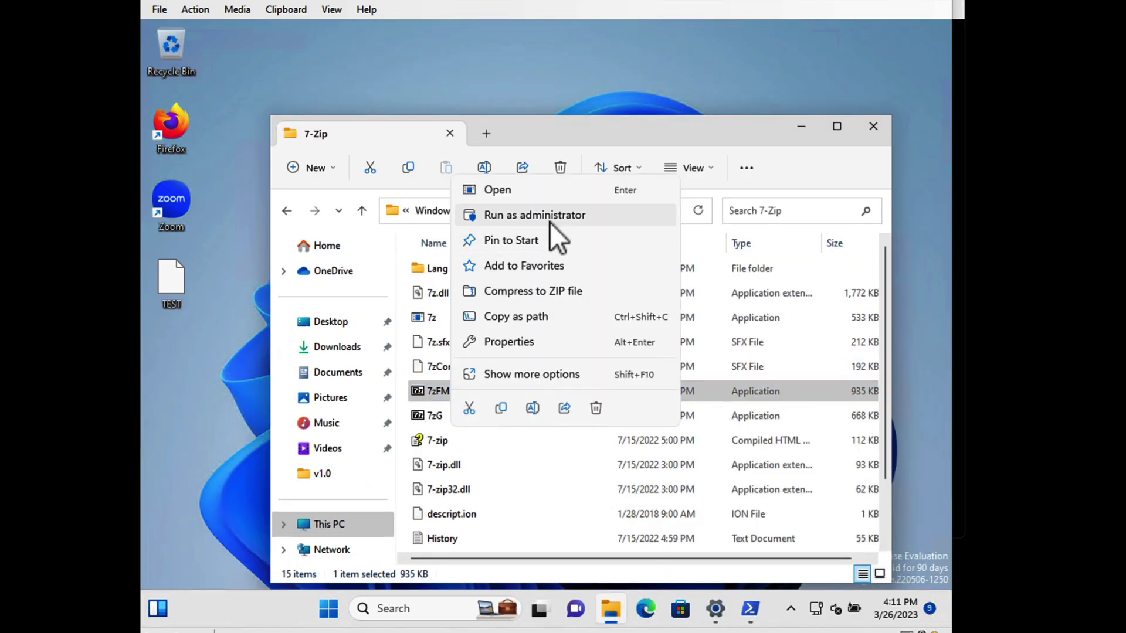
{"action": "left_click", "coordinate": [564, 382]}
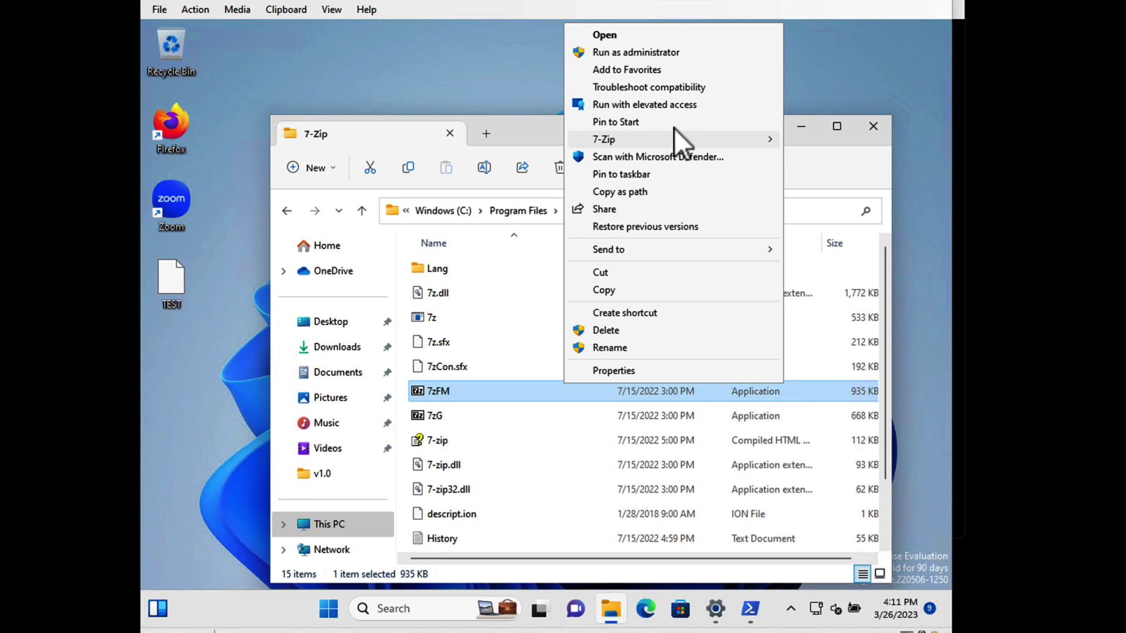
{"action": "left_click", "coordinate": [678, 111]}
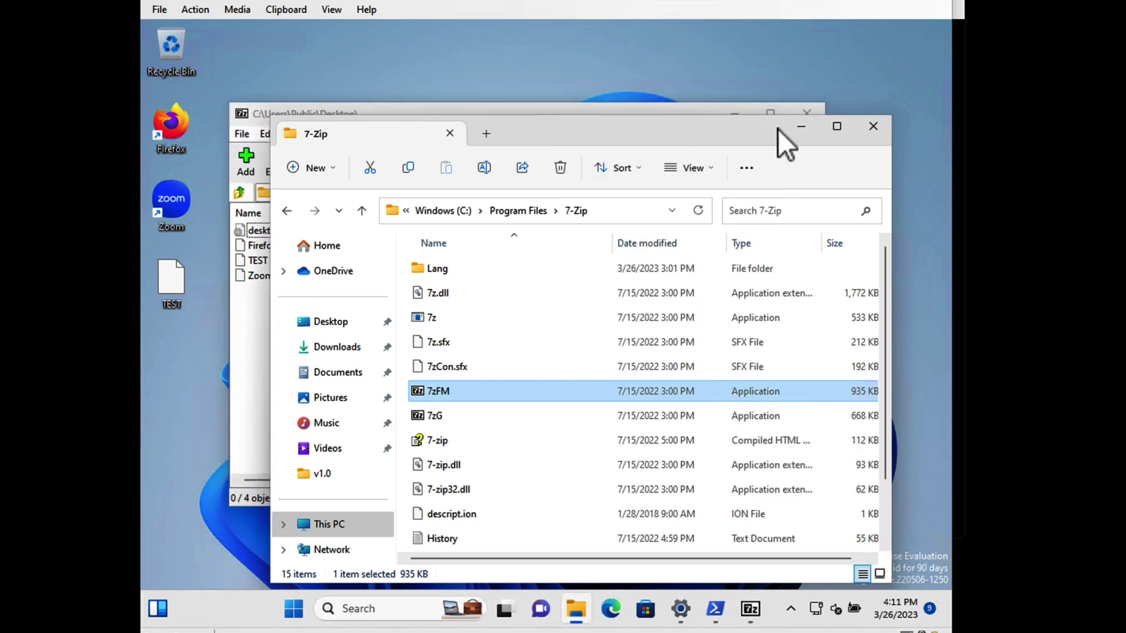
{"action": "left_click", "coordinate": [800, 128]}
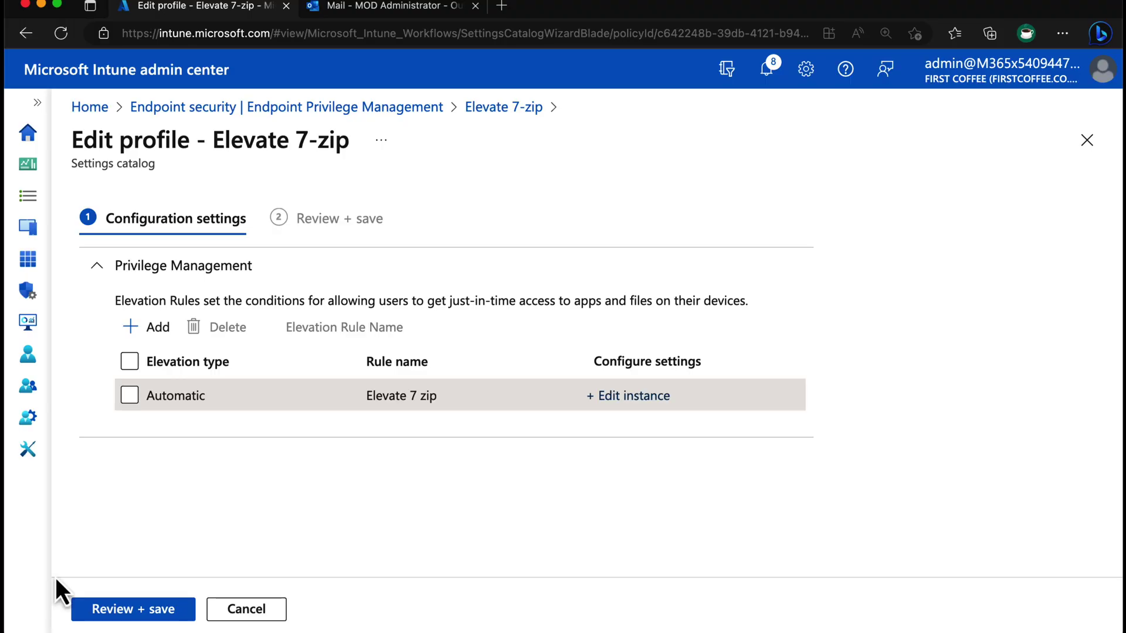
- Open the Elevate Powershell policy and start editing its configuration settings
{"action": "left_click", "coordinate": [417, 109]}
{"action": "left_click", "coordinate": [419, 505]}
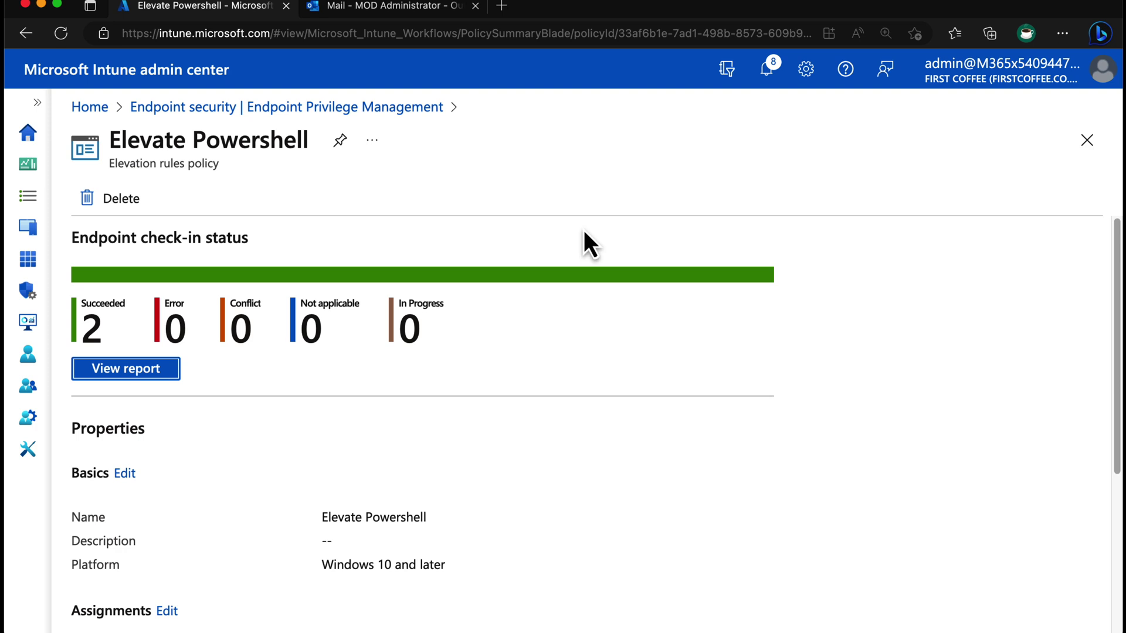
{"action": "scroll", "coordinate": [572, 407], "scroll_direction": "down", "scroll_amount": 5}
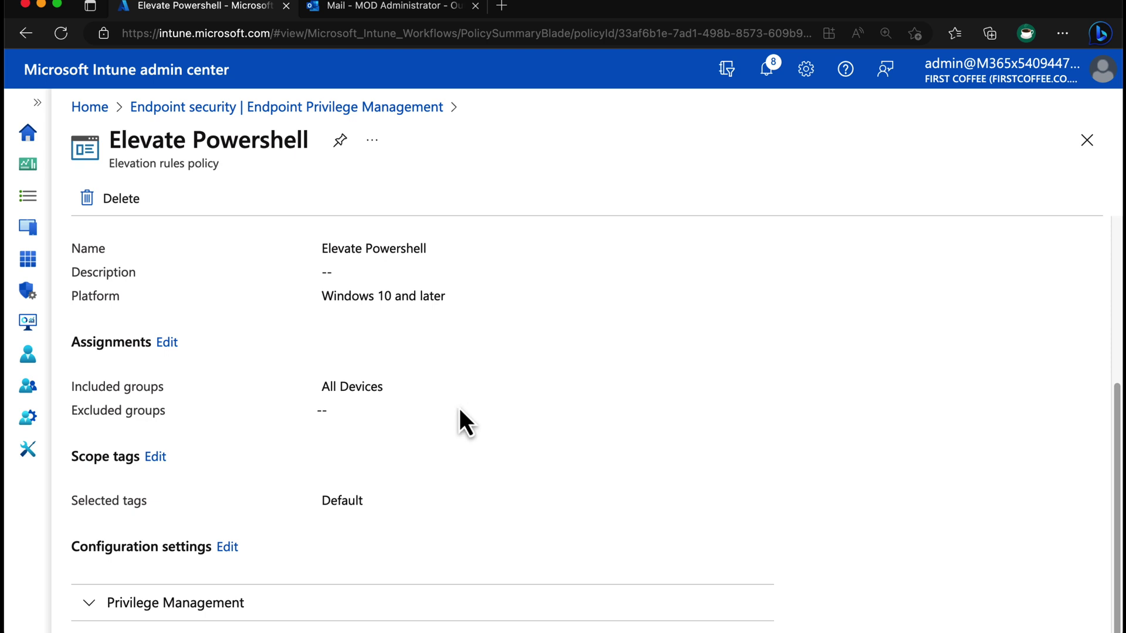
{"action": "left_click", "coordinate": [227, 547]}
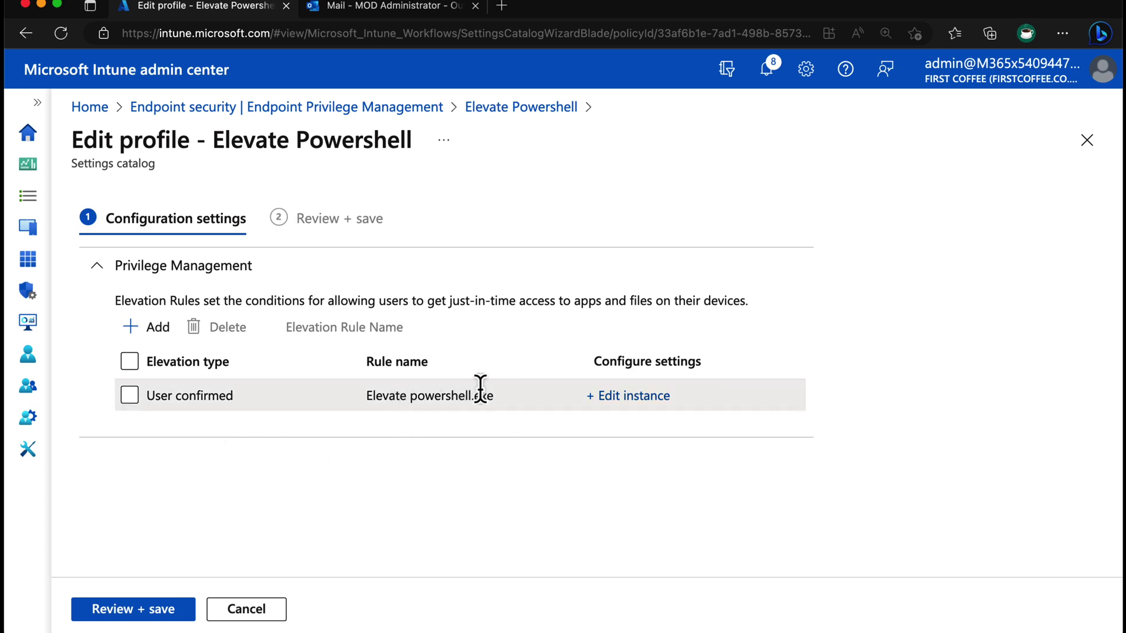
- Confirm the powershell.exe rule uses User confirmed elevation with Business justification, then return to the VM
{"action": "left_click", "coordinate": [668, 395]}
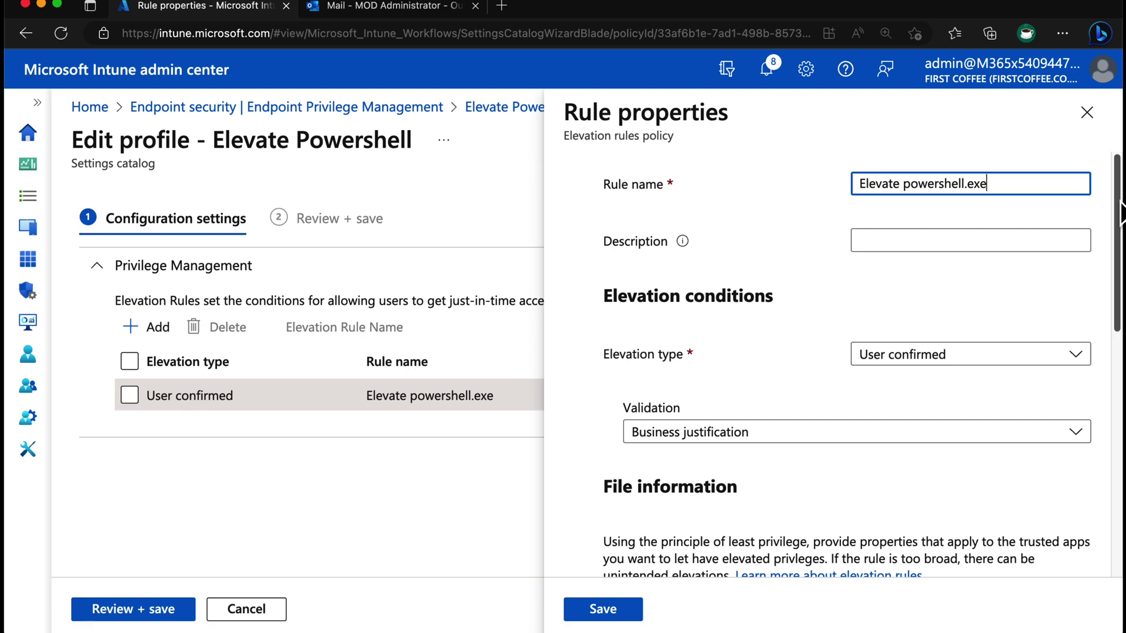
{"action": "scroll", "coordinate": [1120, 214], "scroll_direction": "down", "scroll_amount": 3}
{"action": "left_click", "coordinate": [1023, 235]}
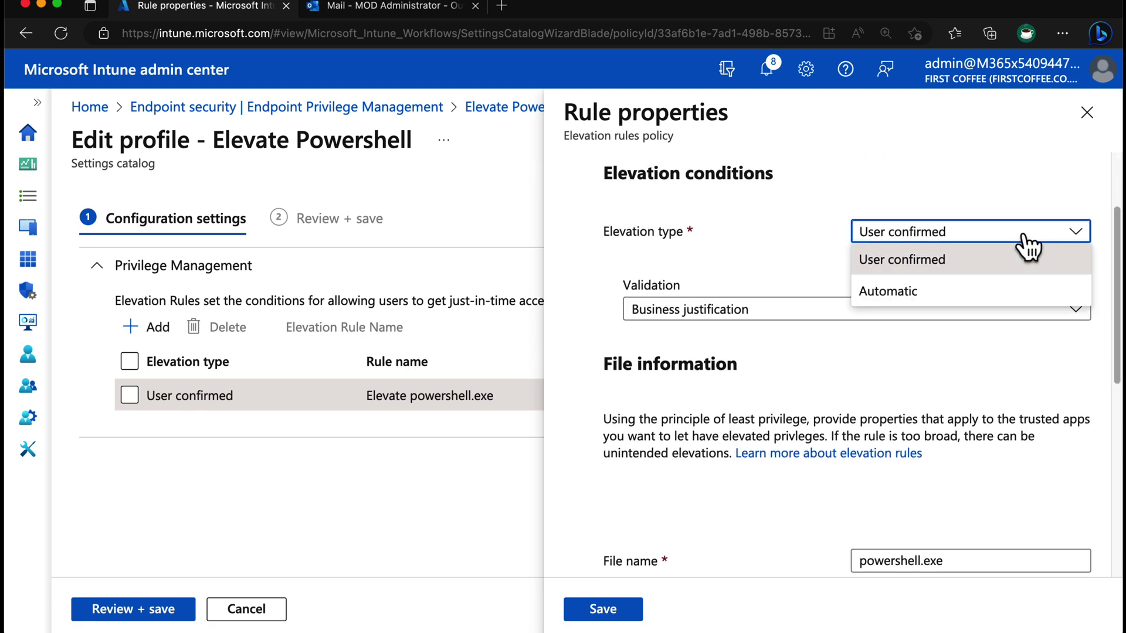
{"action": "left_click", "coordinate": [1025, 235]}
{"action": "left_click", "coordinate": [976, 314]}
{"action": "left_click", "coordinate": [1020, 311]}
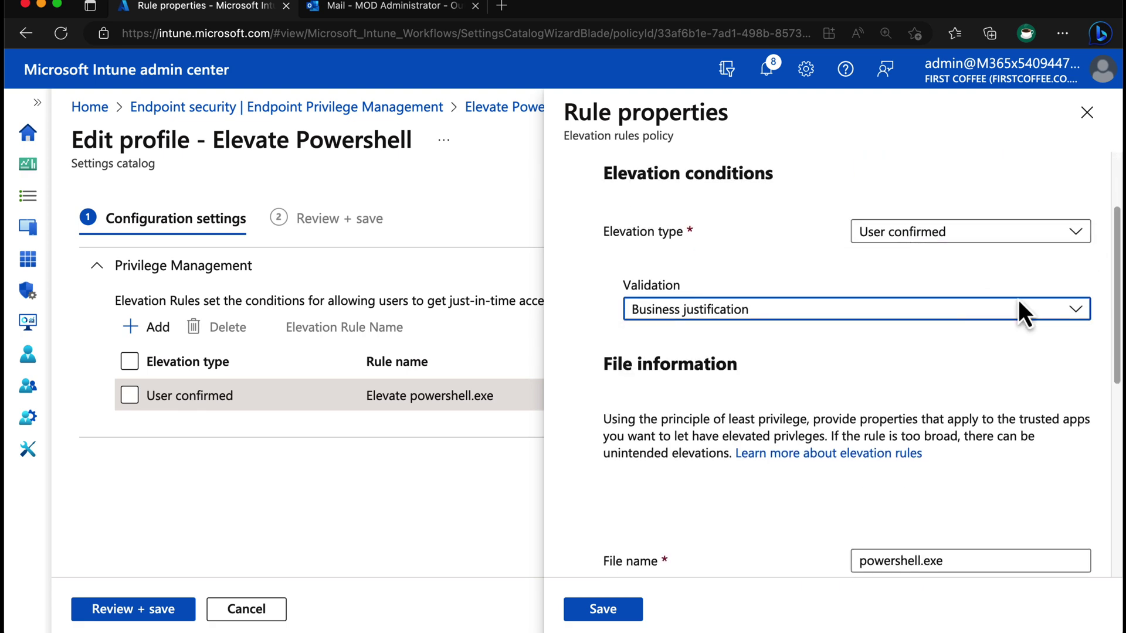
{"action": "scroll", "coordinate": [1117, 281], "scroll_direction": "down", "scroll_amount": 6}
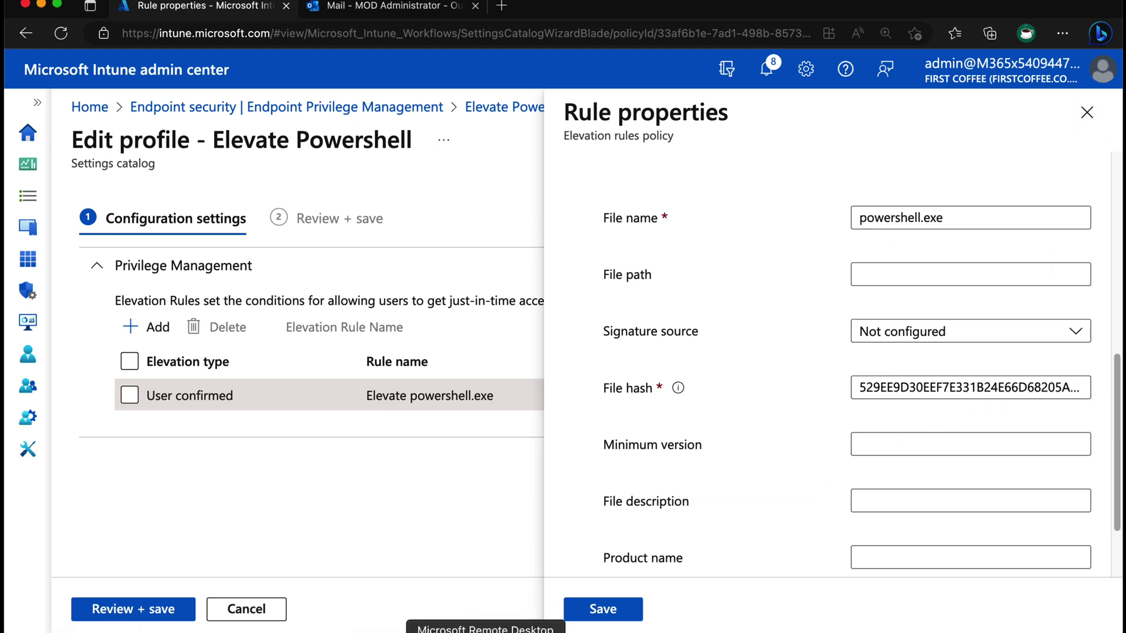
{"action": "left_click", "coordinate": [466, 626]}
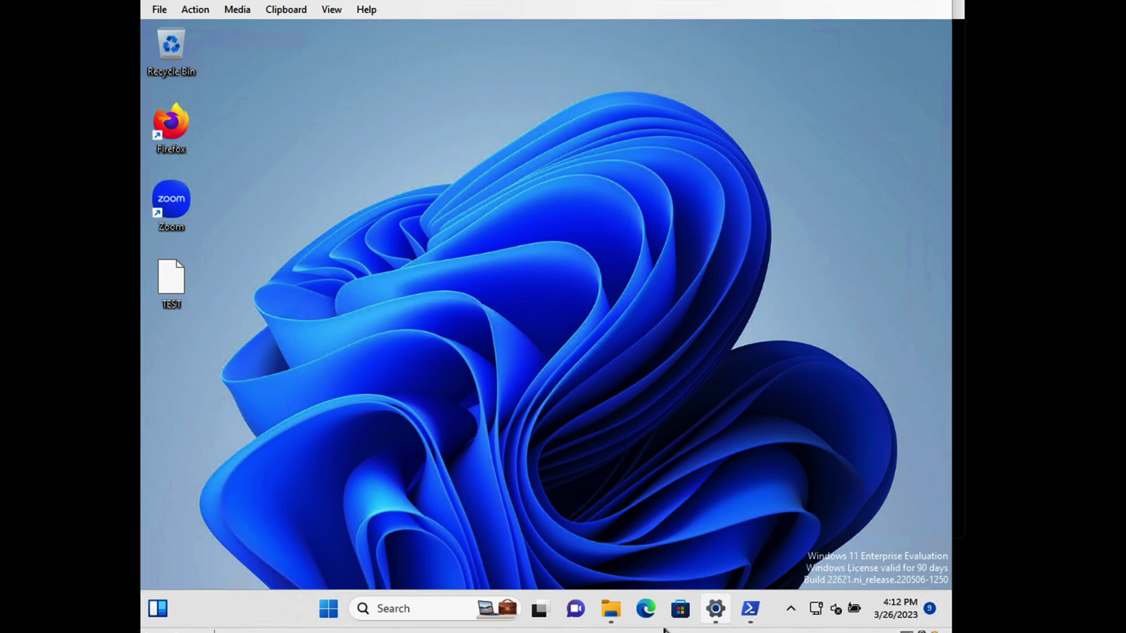
- Bring back File Explorer and browse from the 7-Zip folder to C:\Windows\System32
{"action": "left_click", "coordinate": [622, 610]}
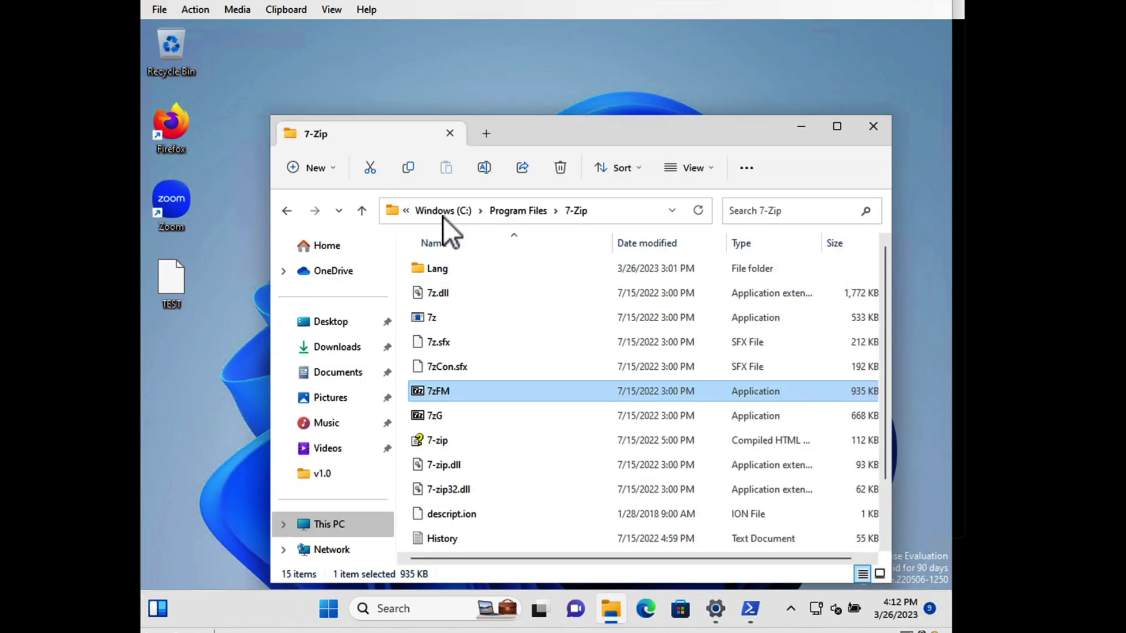
{"action": "left_click", "coordinate": [442, 215]}
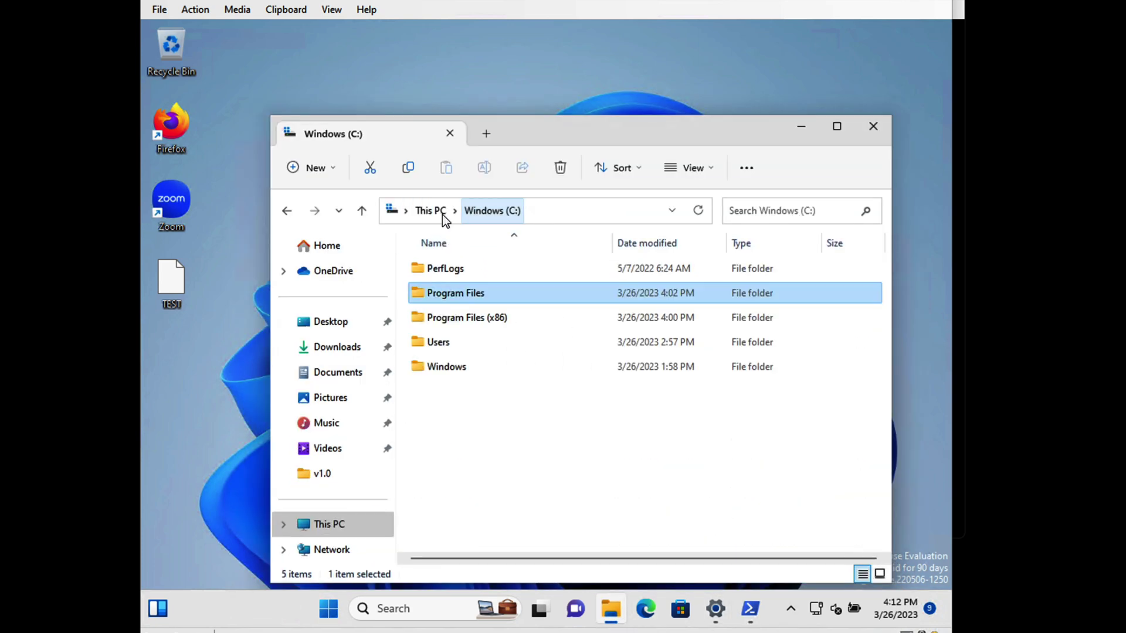
{"action": "double_click", "coordinate": [473, 366]}
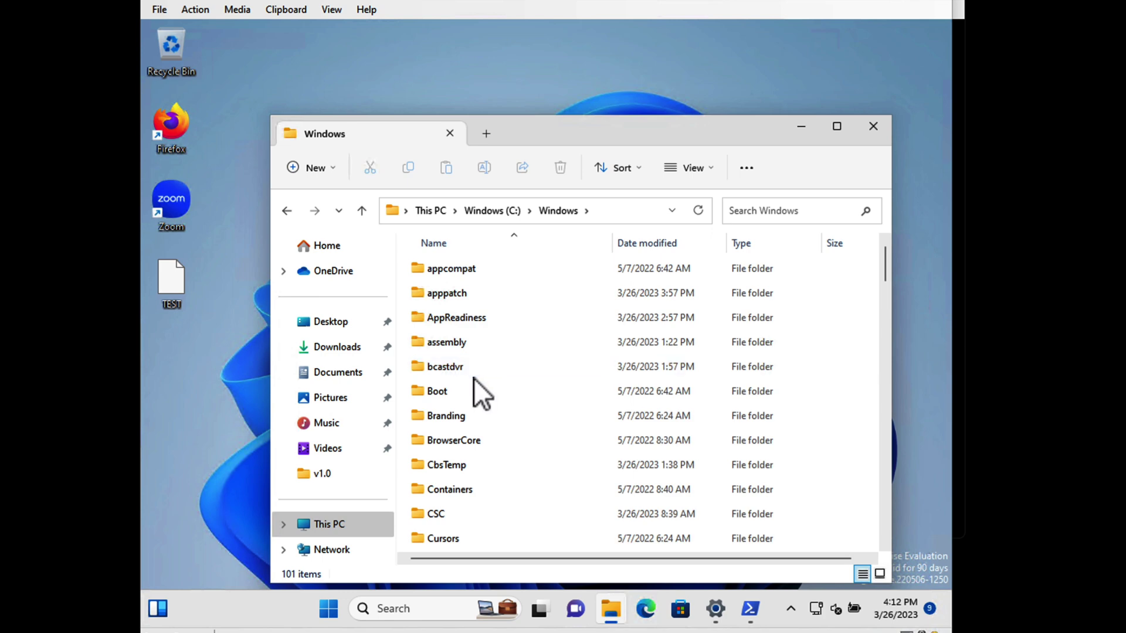
{"action": "type", "text": "system32"}
{"action": "key", "text": "Return"}
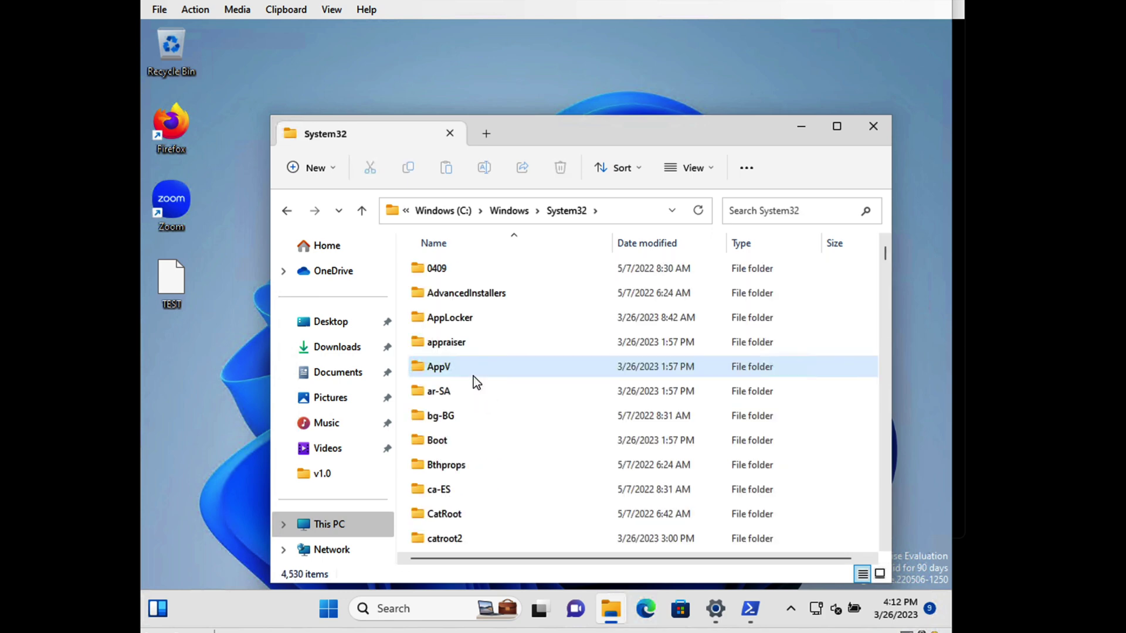
- Open WindowsPowerShell\v1.0 and run powershell.exe normally, without elevation
{"action": "type", "text": "win"}
{"action": "key", "text": "Down"}
{"action": "key", "text": "Down"}
{"action": "key", "text": "Down"}
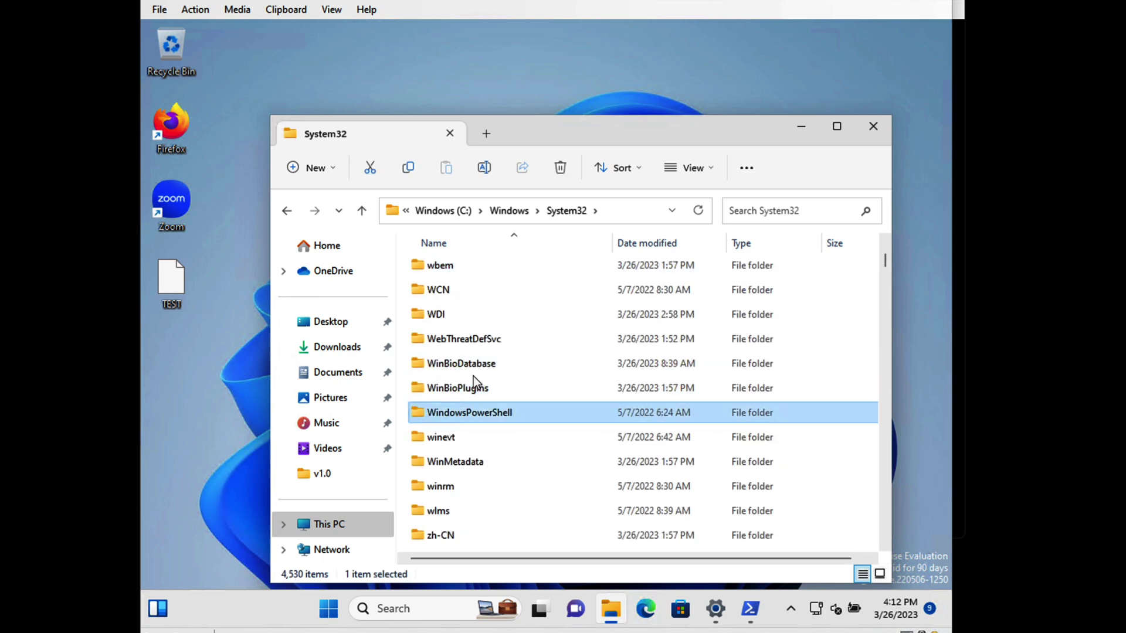
{"action": "key", "text": "Up"}
{"action": "key", "text": "Return"}
{"action": "key", "text": "Down"}
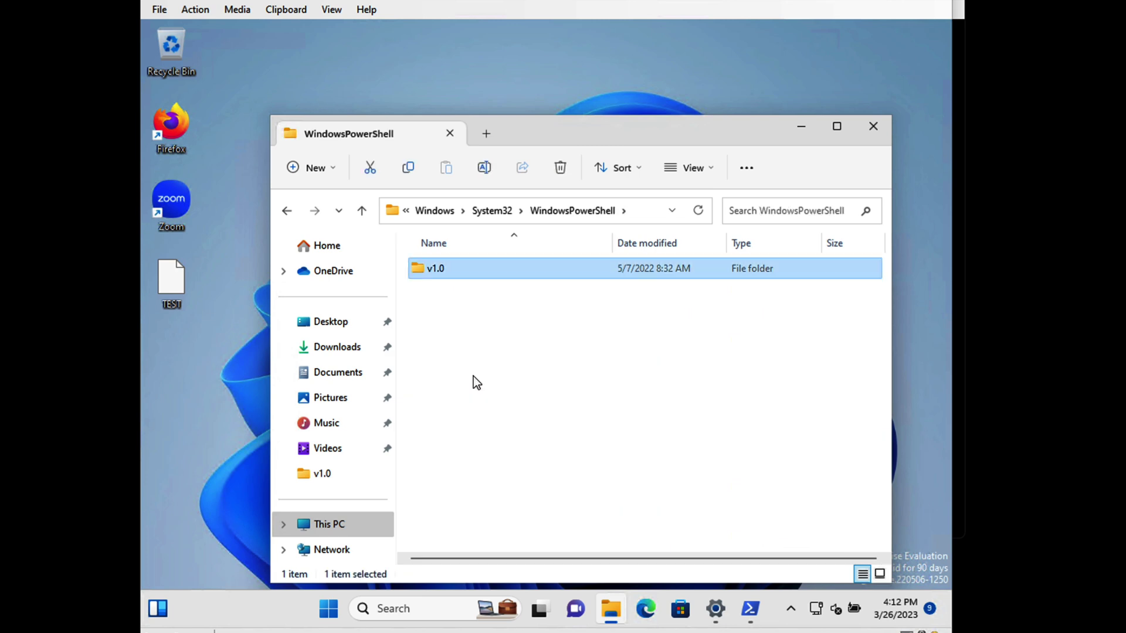
{"action": "key", "text": "Return"}
{"action": "type", "text": "pow"}
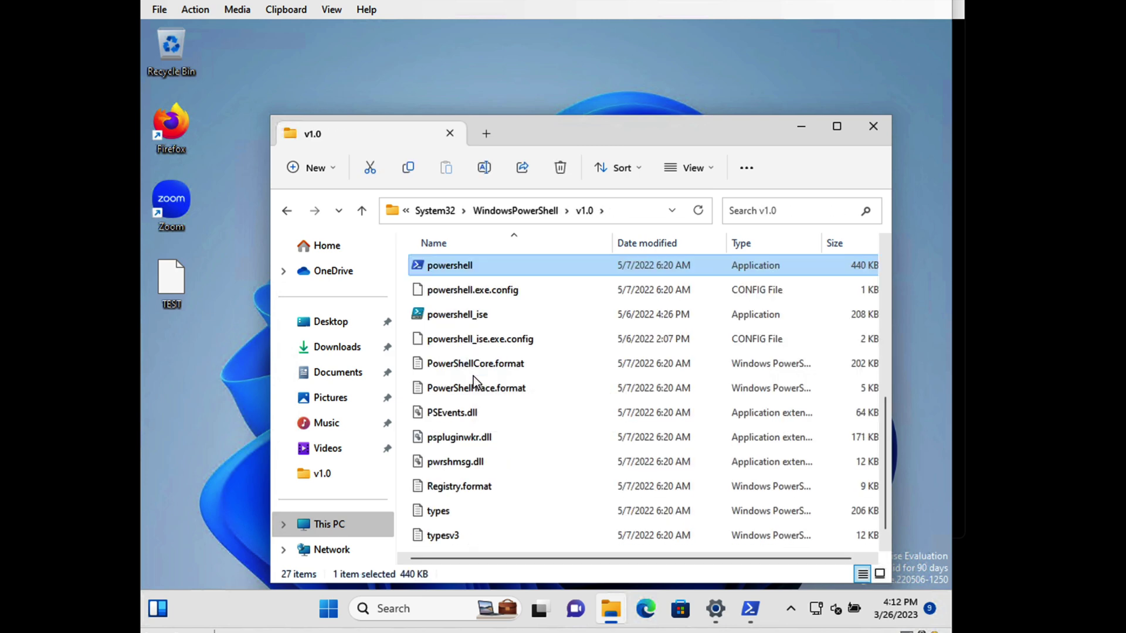
{"action": "double_click", "coordinate": [460, 265]}
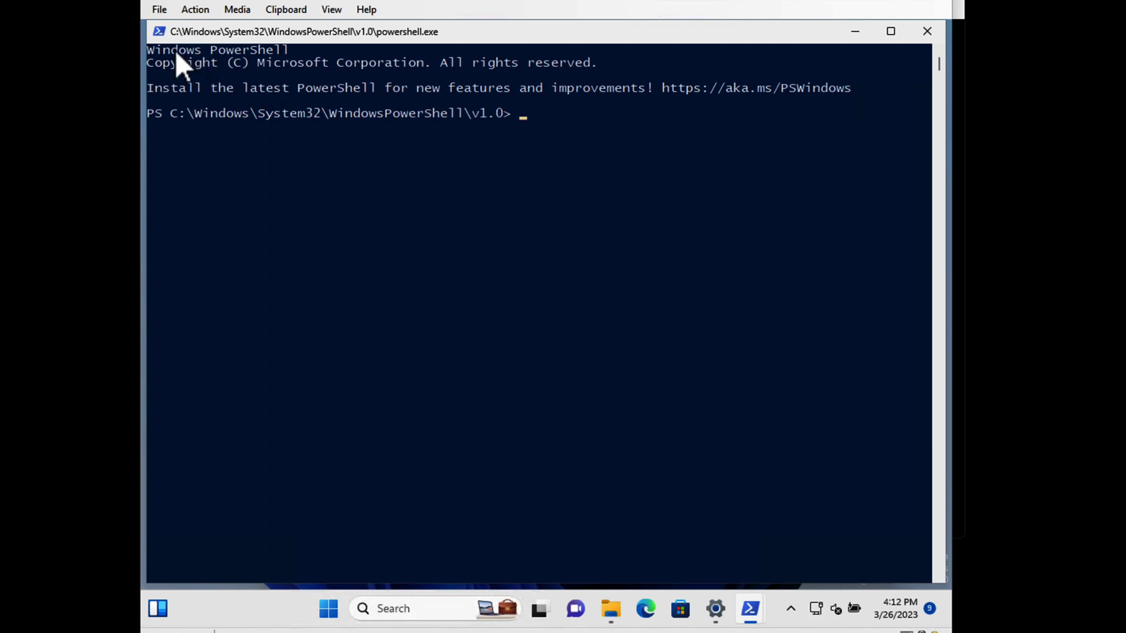
- Close the non-elevated console and run powershell with elevated access from its extended context menu
{"action": "left_click", "coordinate": [923, 31]}
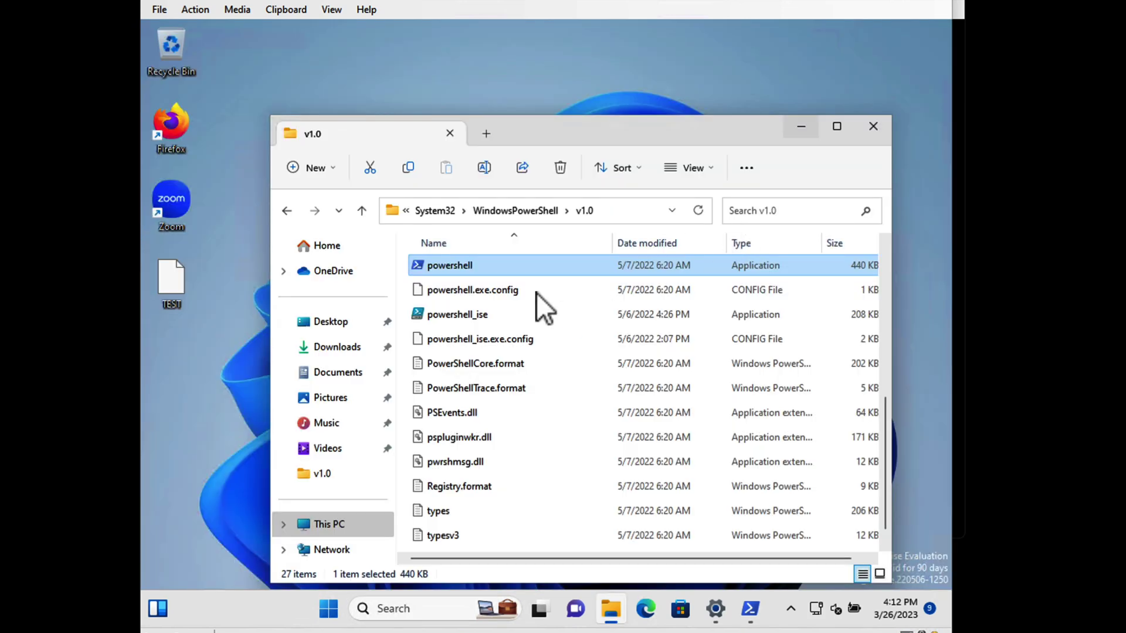
{"action": "right_click", "coordinate": [459, 266]}
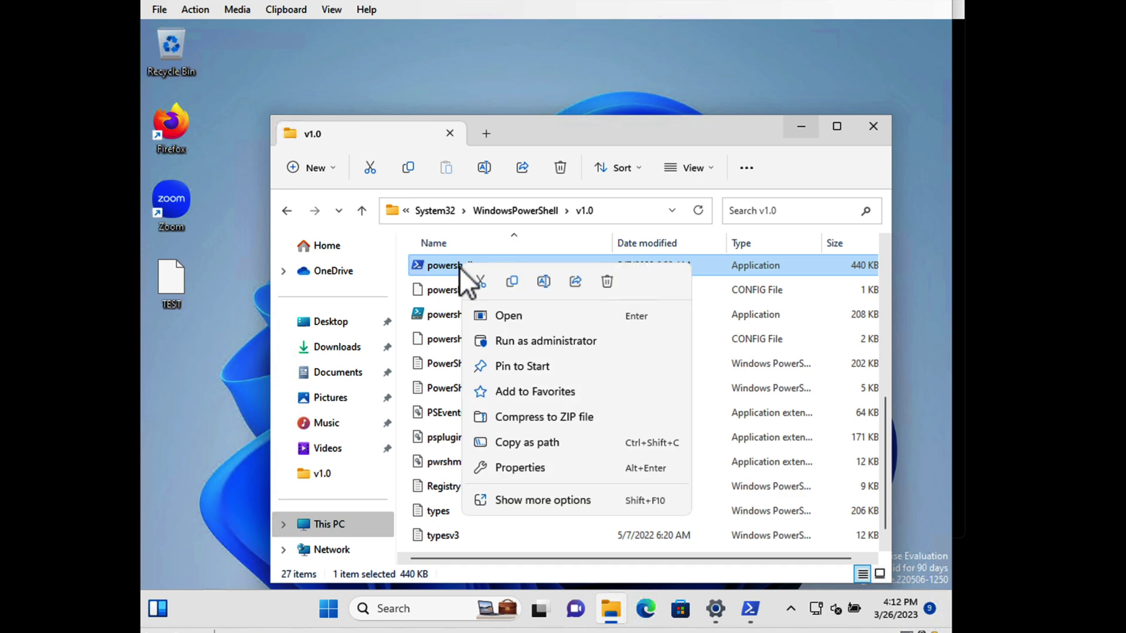
{"action": "left_click", "coordinate": [591, 498]}
{"action": "left_click", "coordinate": [675, 213]}
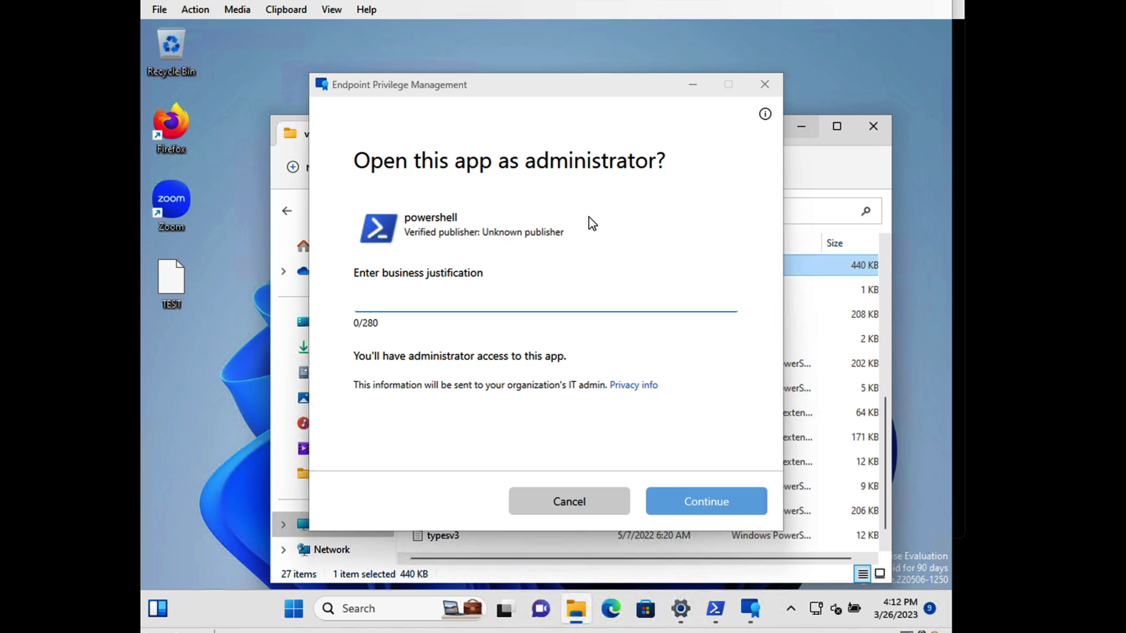
- Enter the business justification "Please." in the Endpoint Privilege Management prompt and continue
{"action": "left_click", "coordinate": [584, 305]}
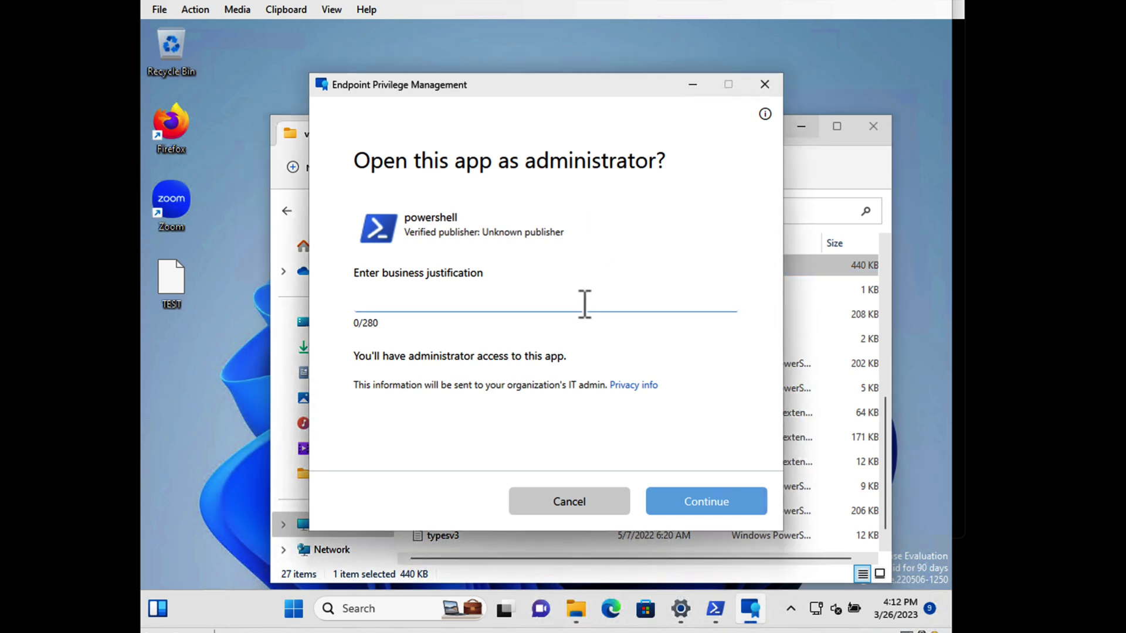
{"action": "type", "text": "Please."}
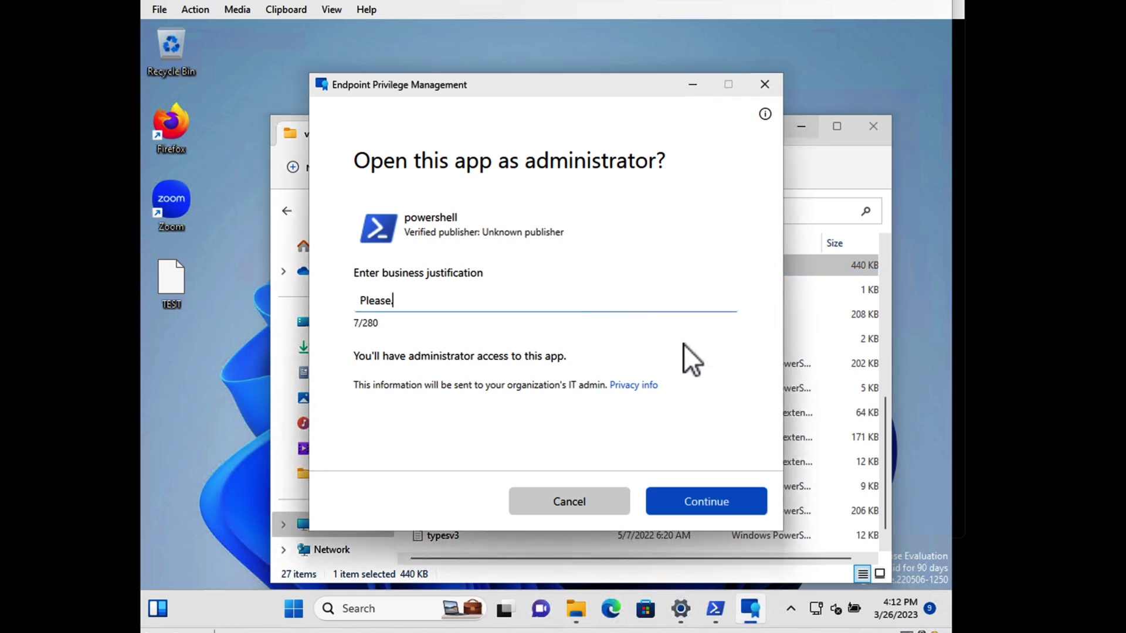
{"action": "left_click", "coordinate": [725, 508]}
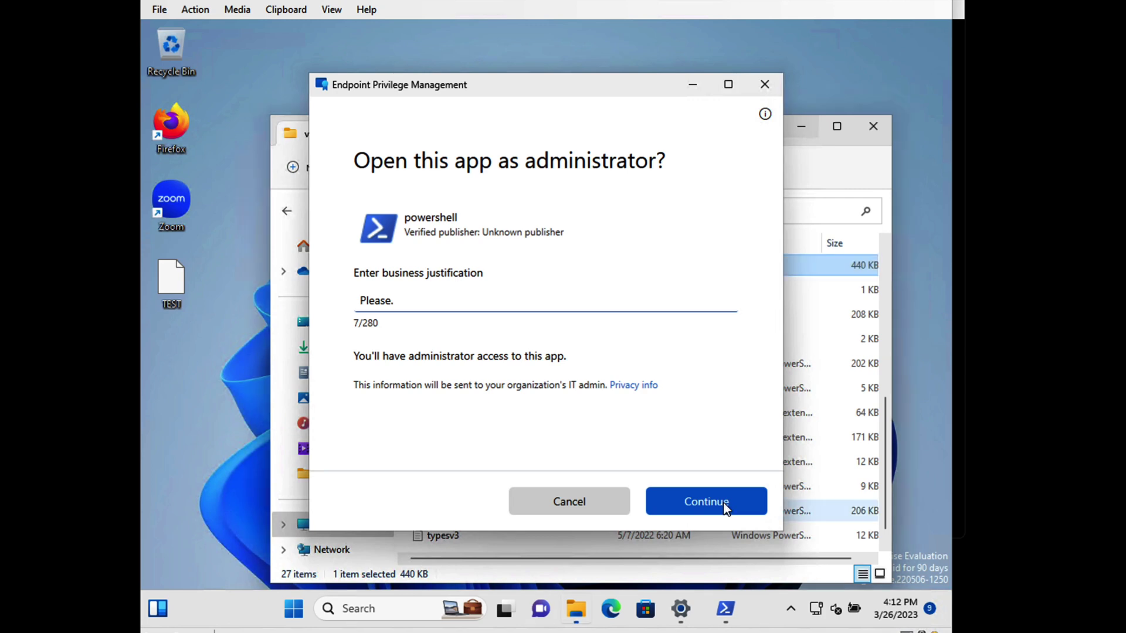